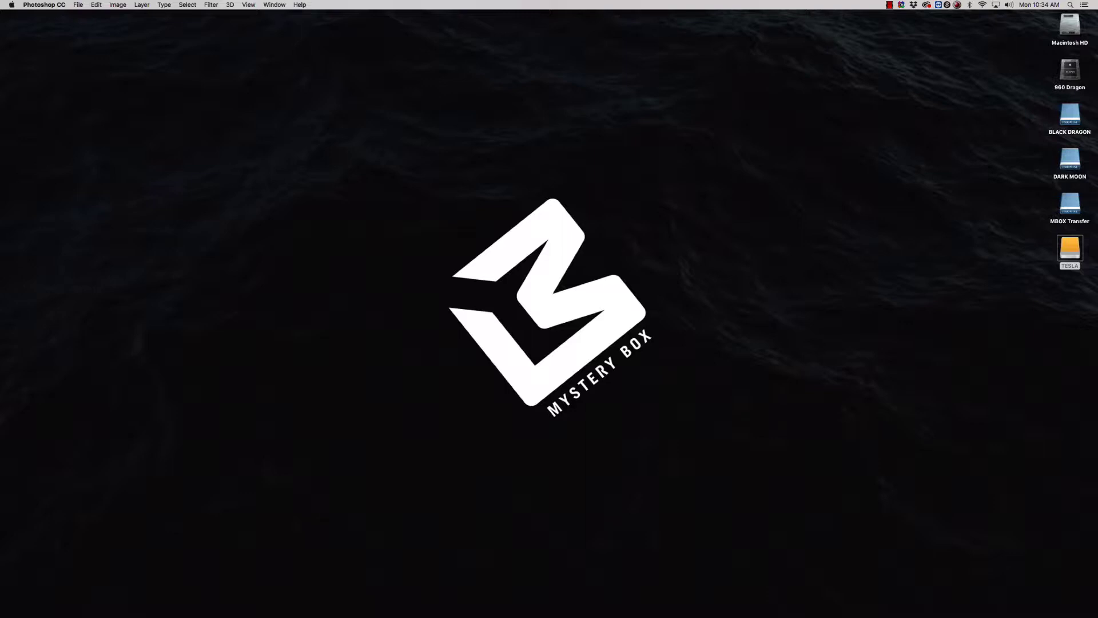
Open all the ARW raw photos from the Yellowstone-TimeLapse folder in Photoshop's Camera Raw
mouse_move(11, 379)
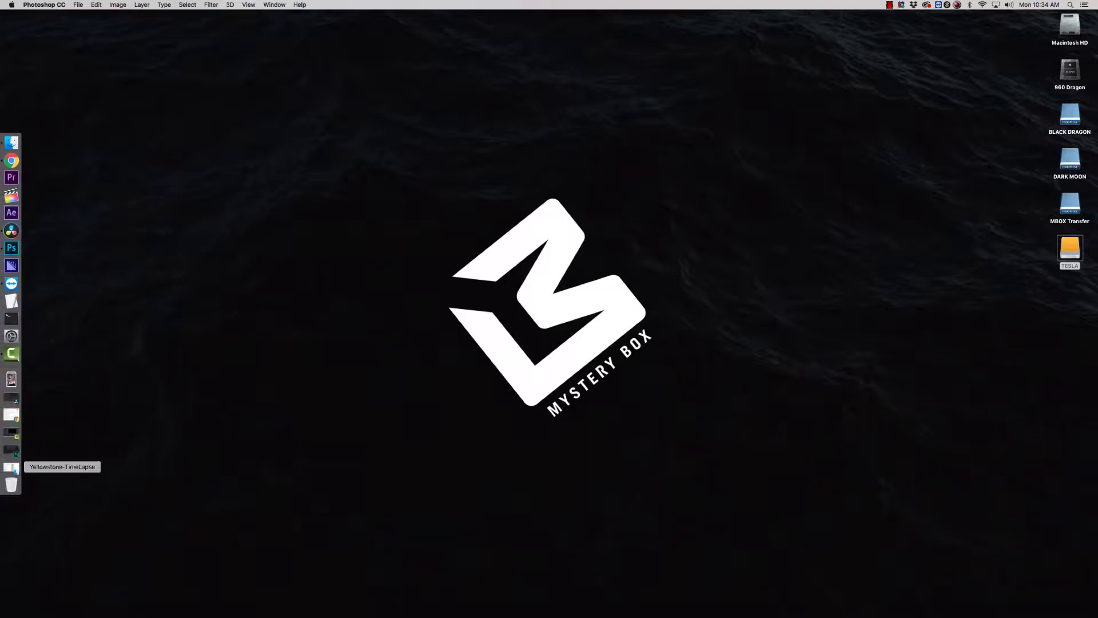
click(12, 467)
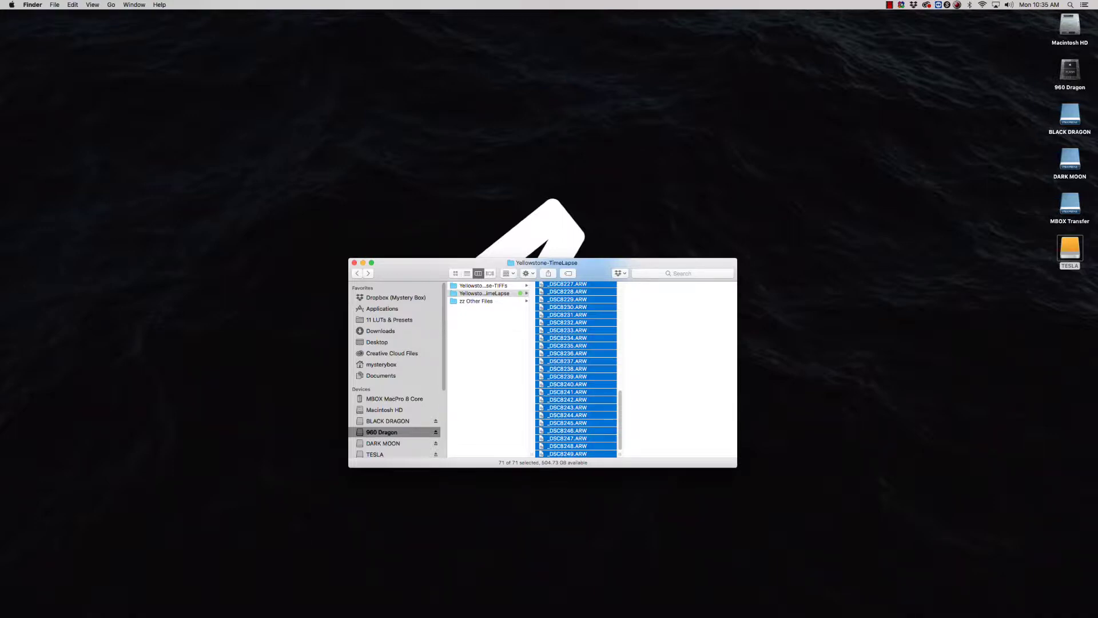
click(567, 299)
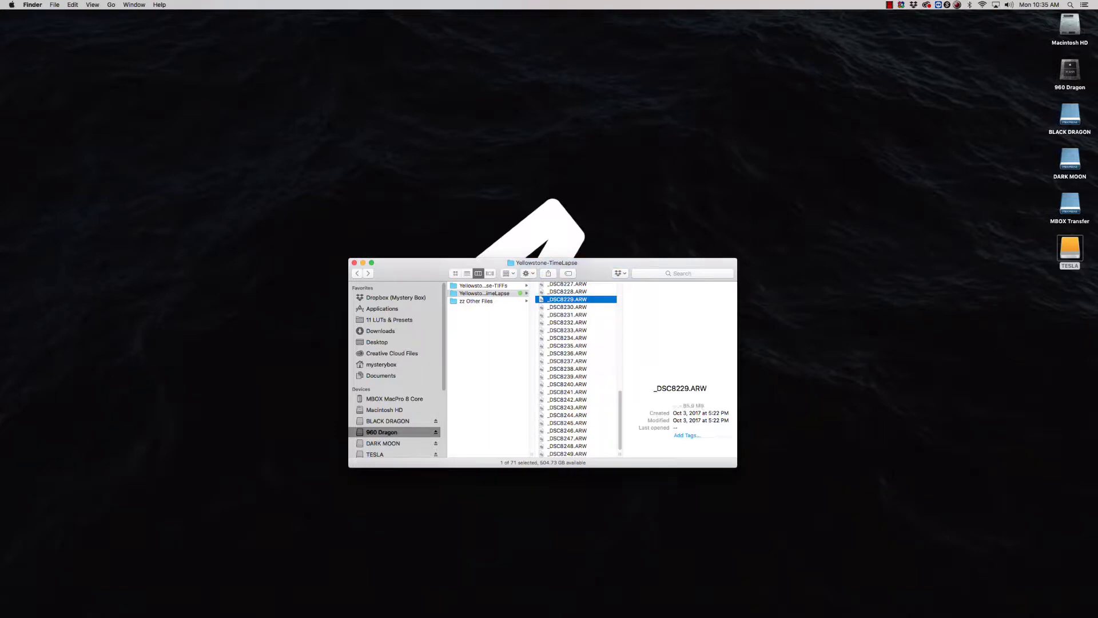
scroll(593, 376, up, 10)
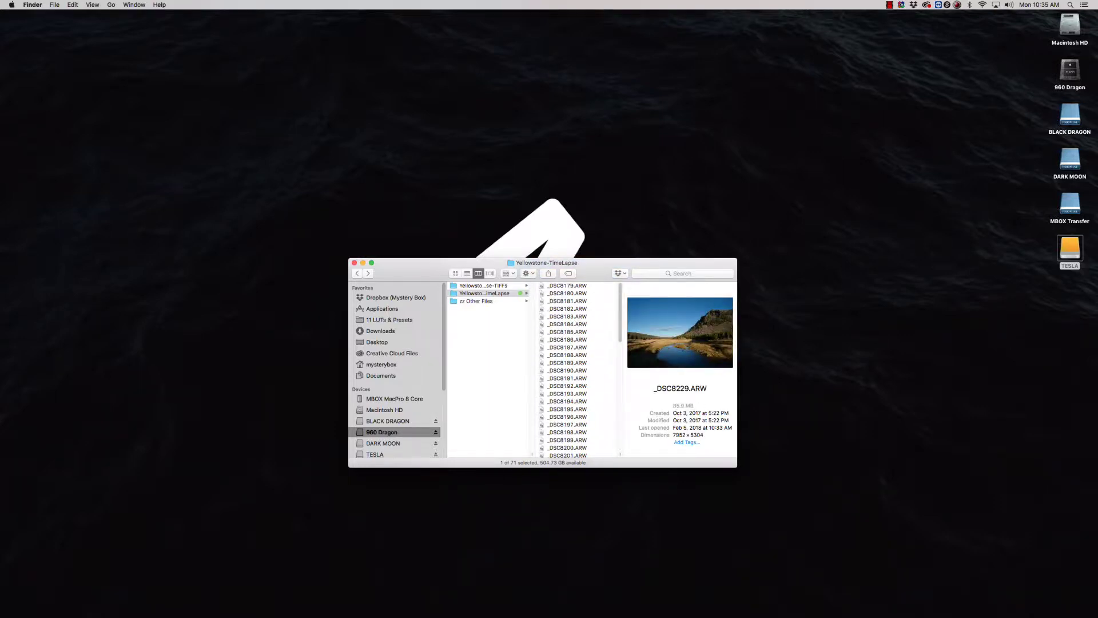
click(567, 286)
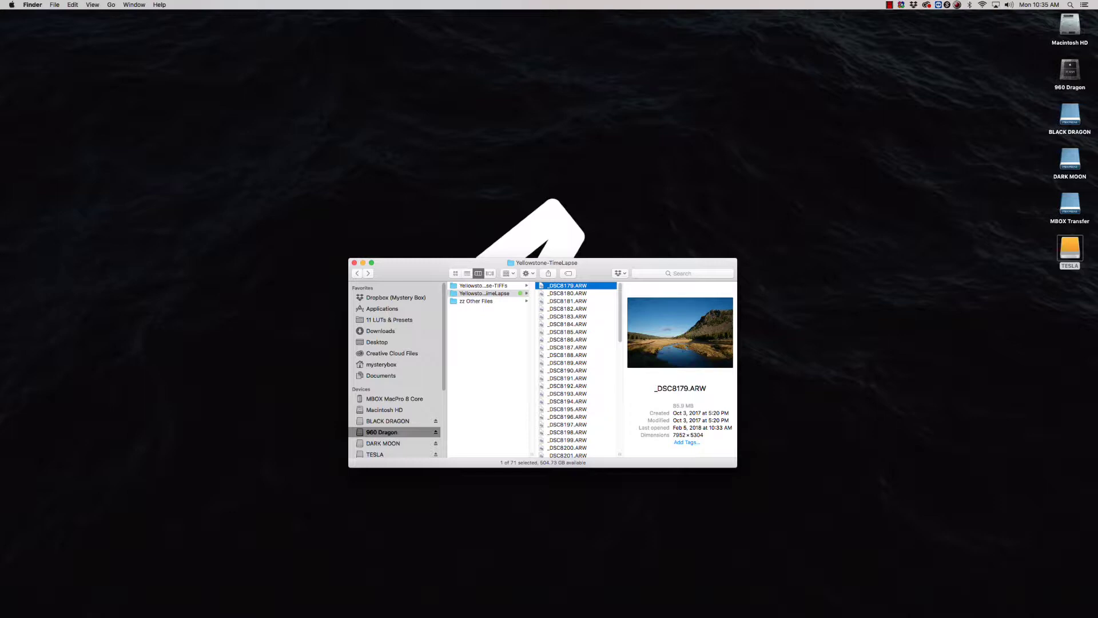
scroll(578, 369, down, 10)
key(super+a)
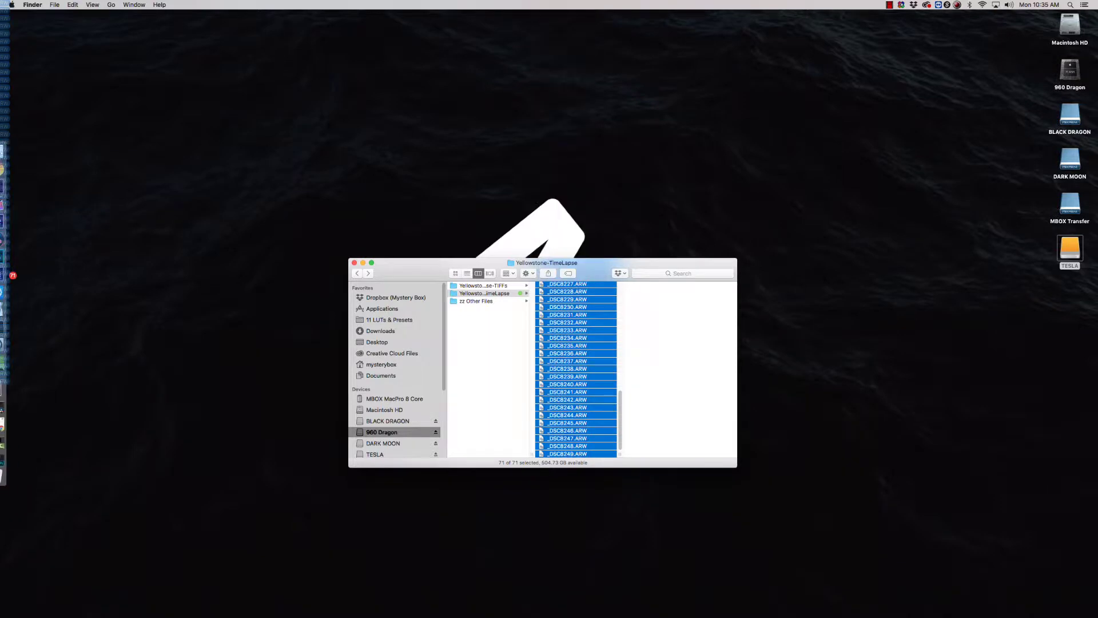
click(12, 256)
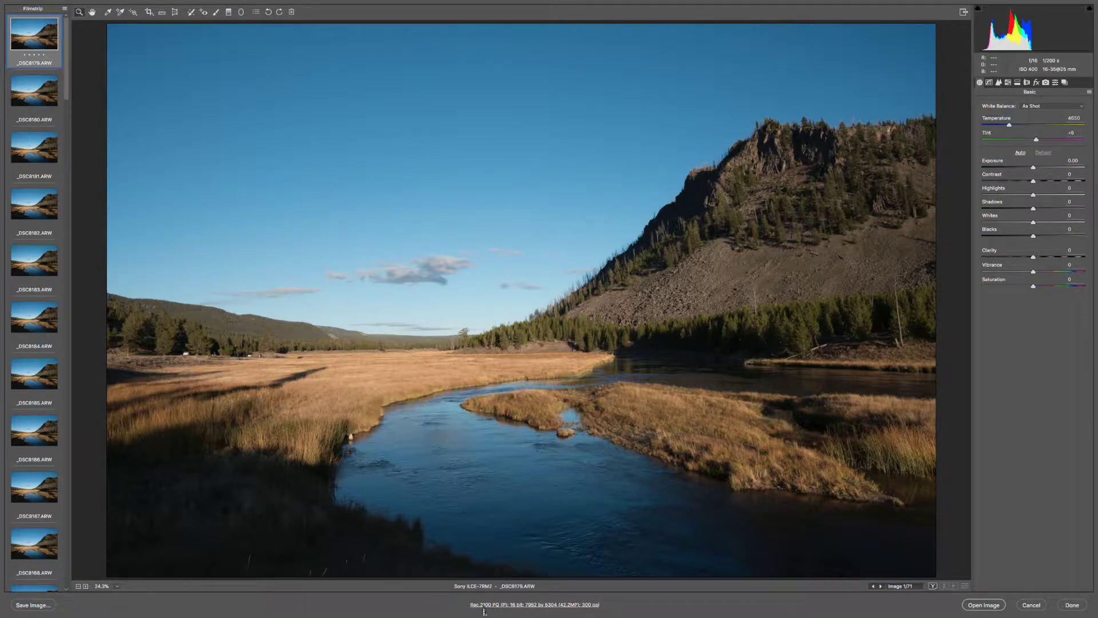
Try the sRGB IEC61966-2.1 colour space with 8 bits per channel in the workflow options
click(539, 606)
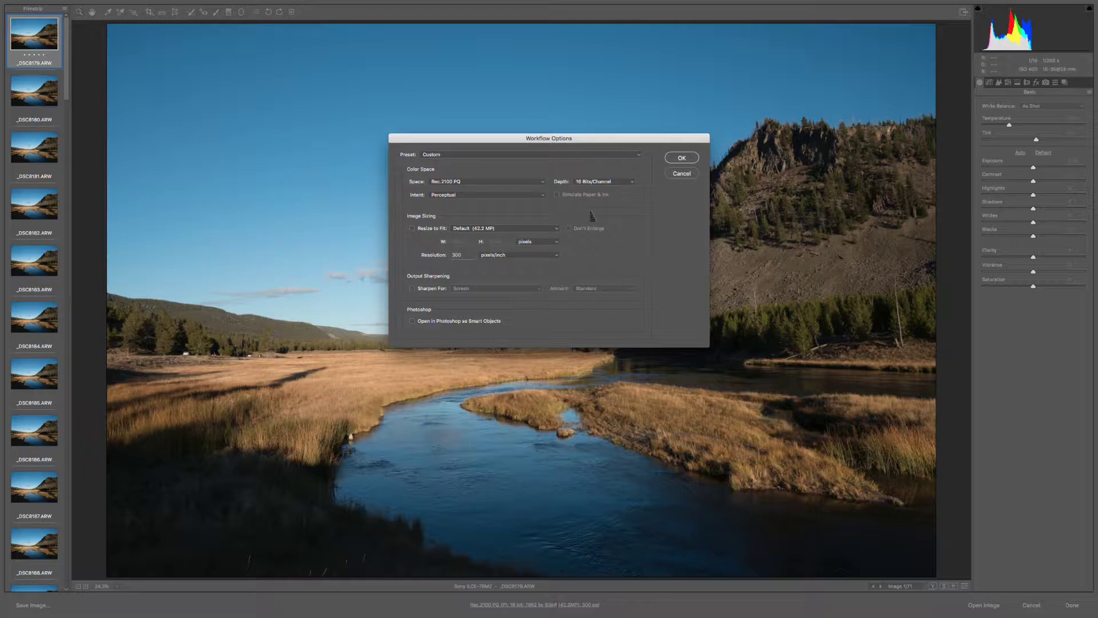
click(538, 182)
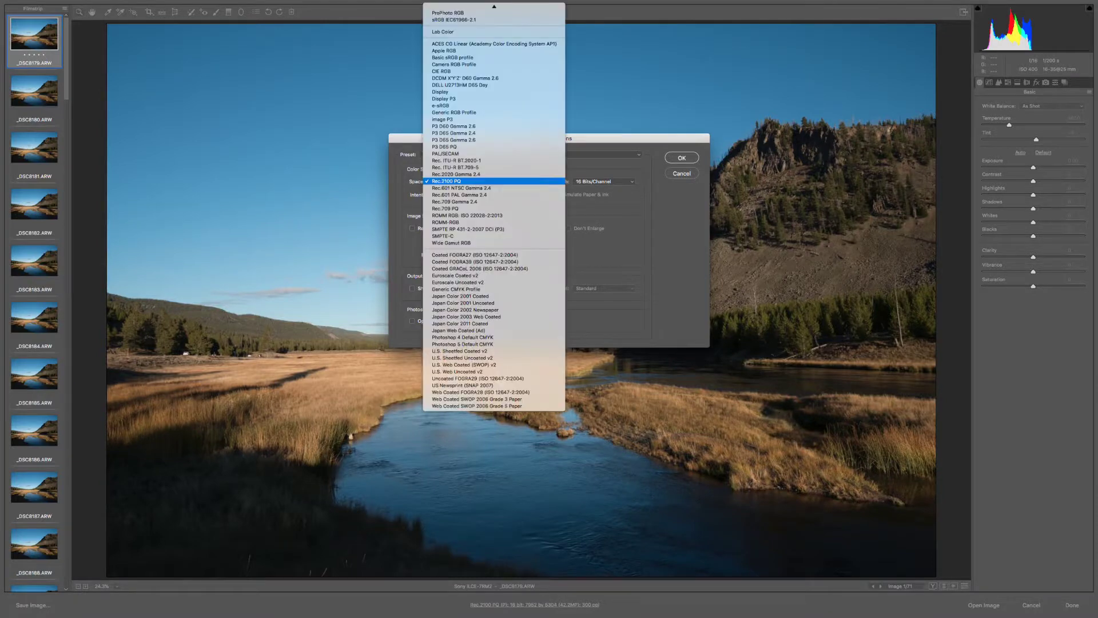
click(491, 32)
click(579, 182)
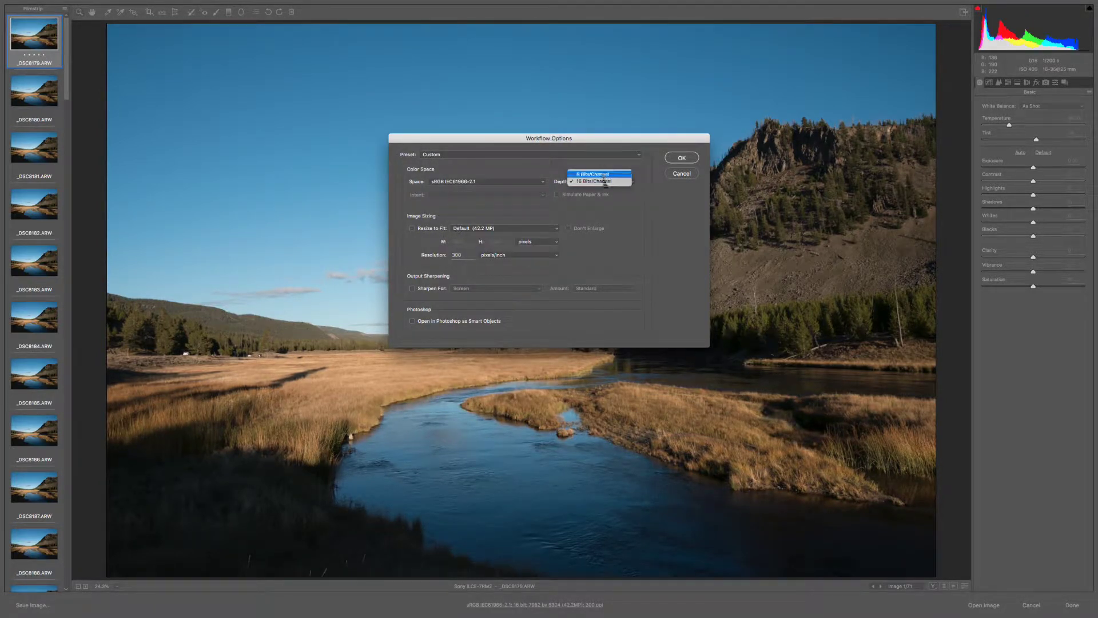
click(588, 189)
Set the workflow colour space to Rec.2100 PQ with a depth of 16 bits per channel and confirm the options
click(522, 182)
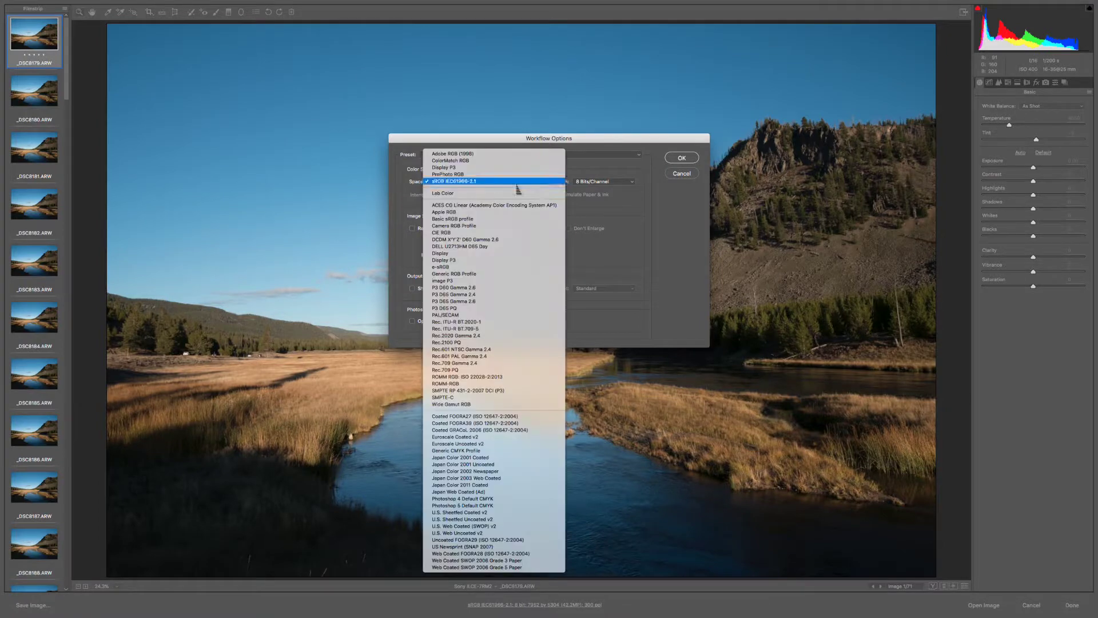
click(444, 344)
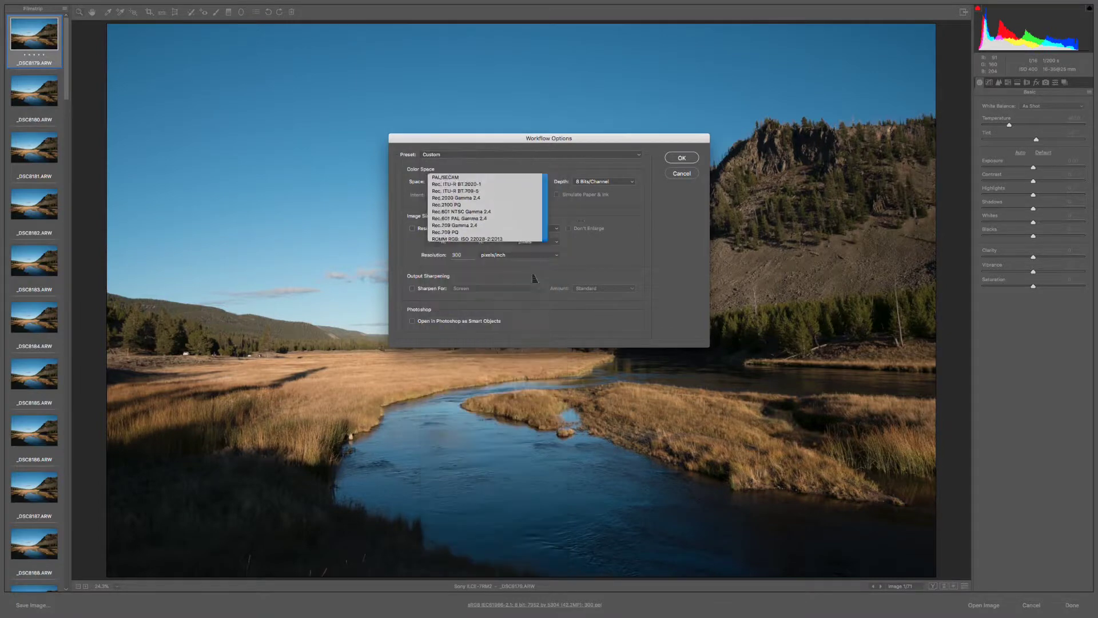
click(604, 182)
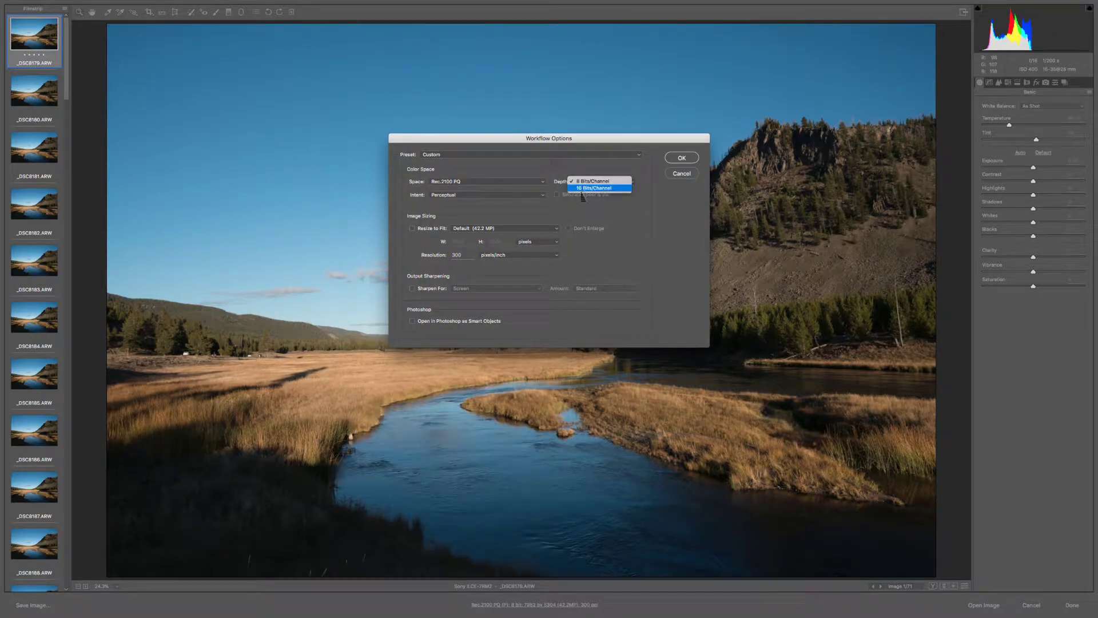
click(601, 188)
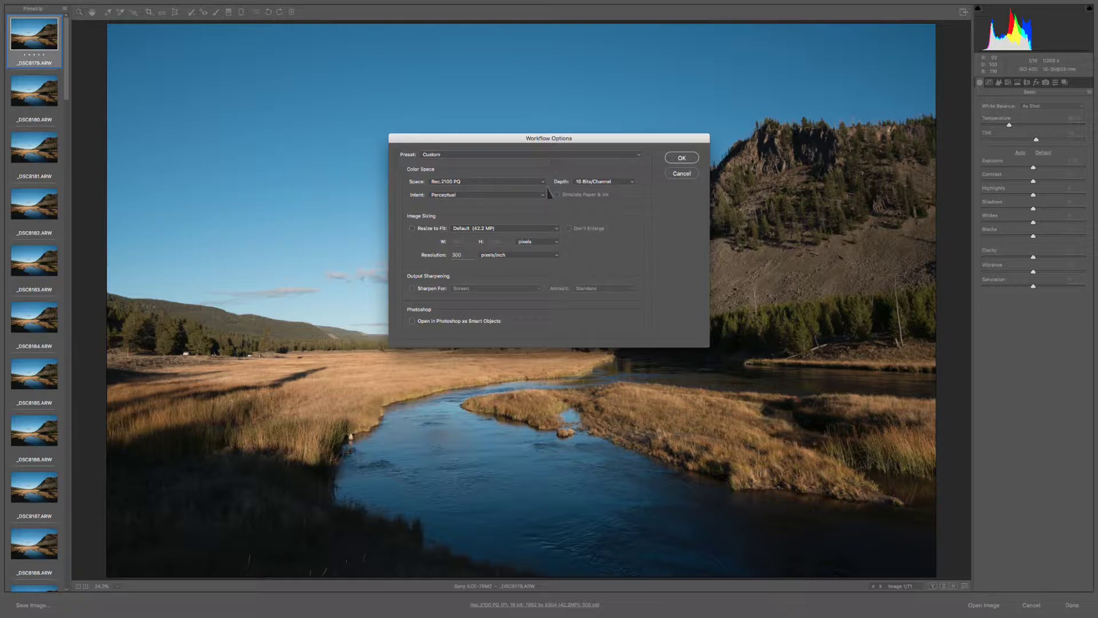
click(686, 161)
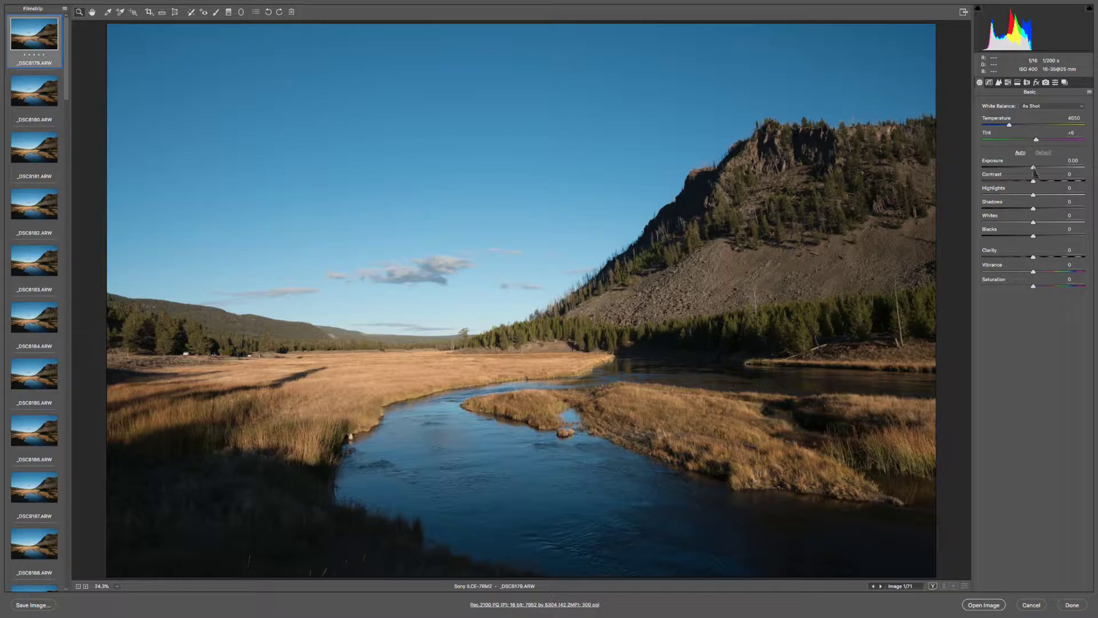
Try raising the first photo's exposure to +2.30, and reset the exposure to its default
drag(1033, 168, 1063, 181)
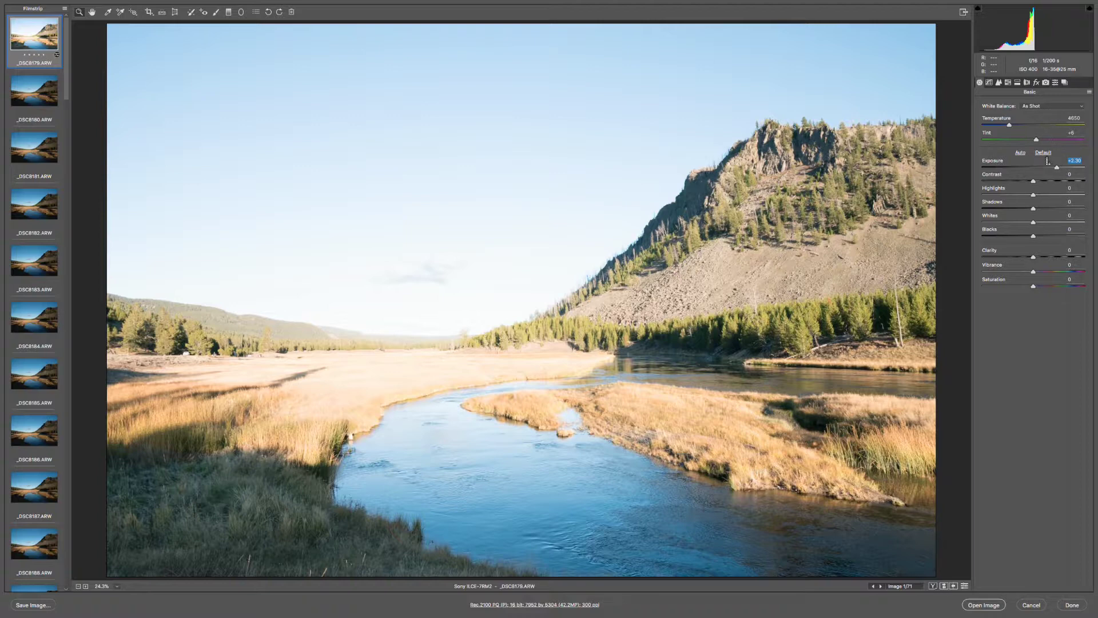
double_click(1049, 162)
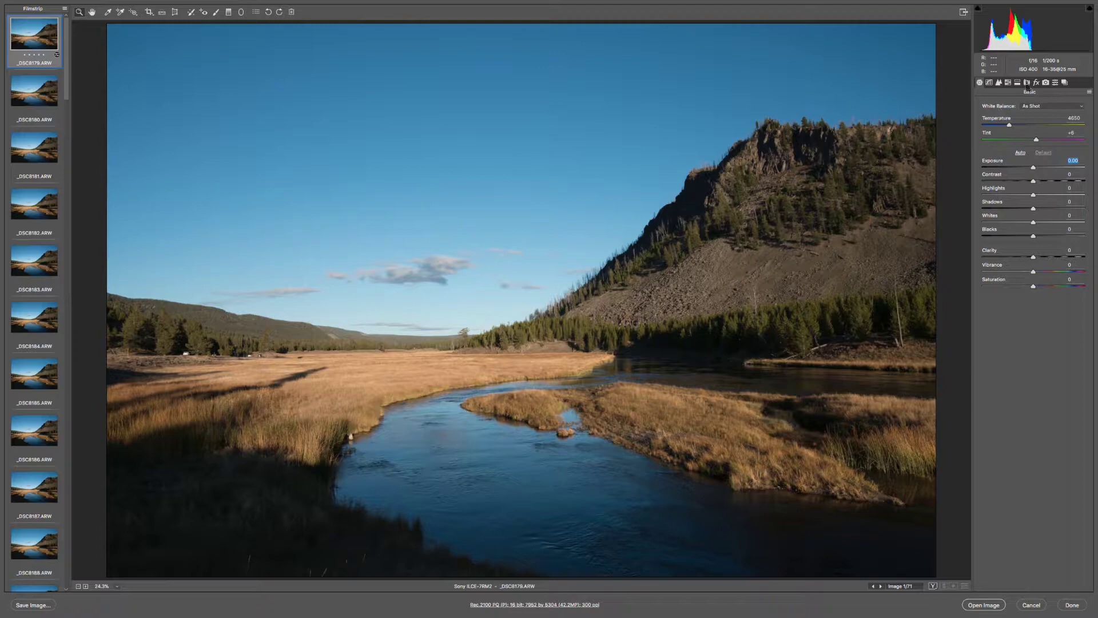
Select every photo in the filmstrip and apply the Camera Neutral camera profile
scroll(34, 515, down, 20)
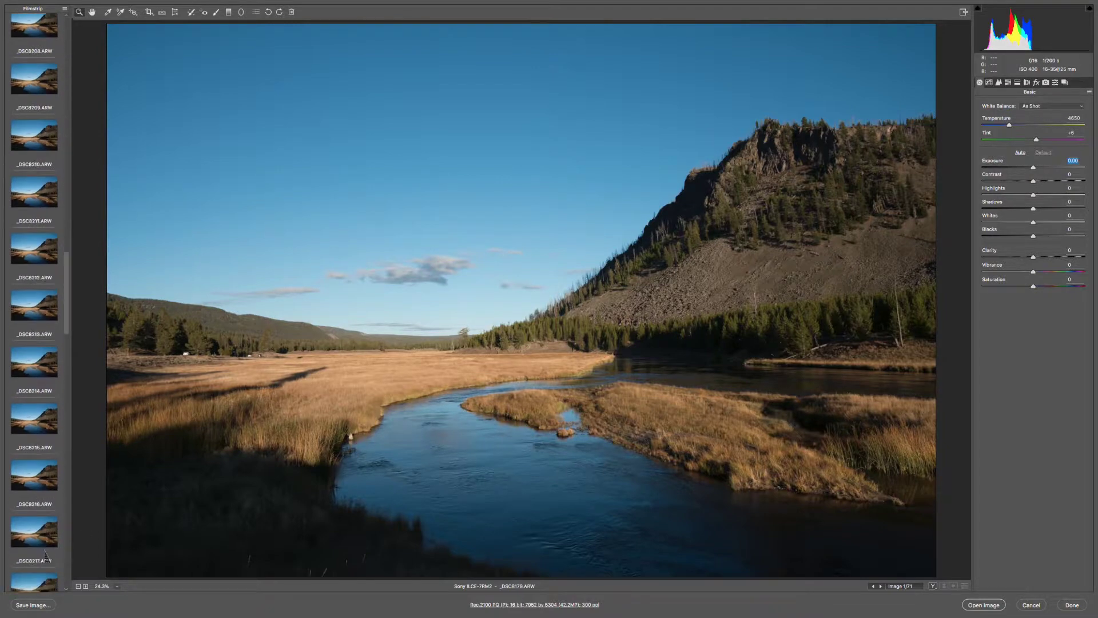
key(ctrl+a)
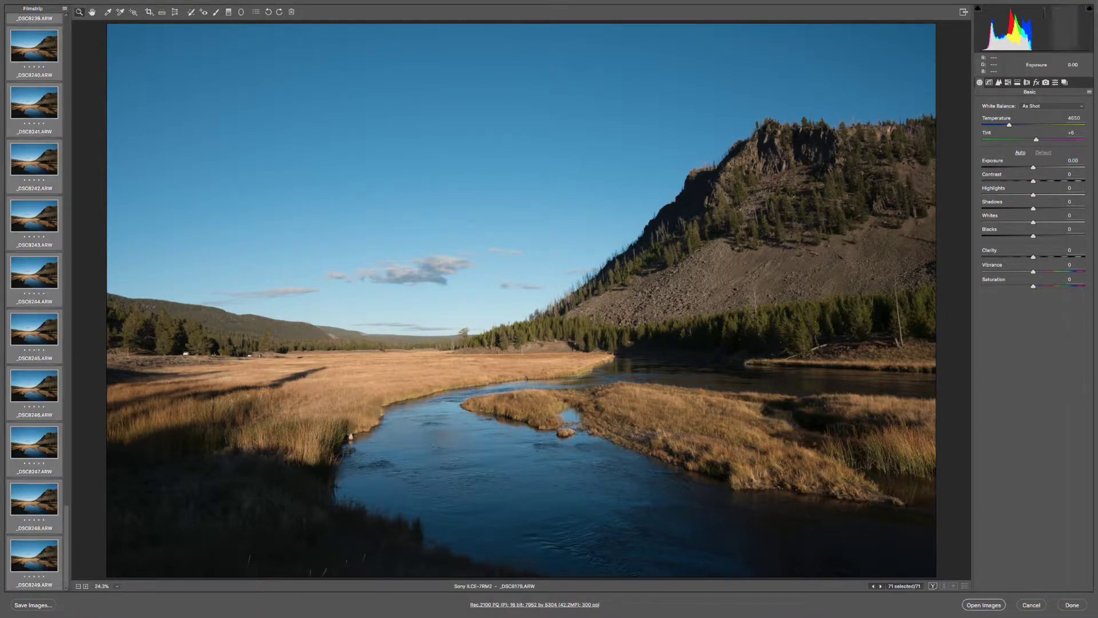
click(1047, 83)
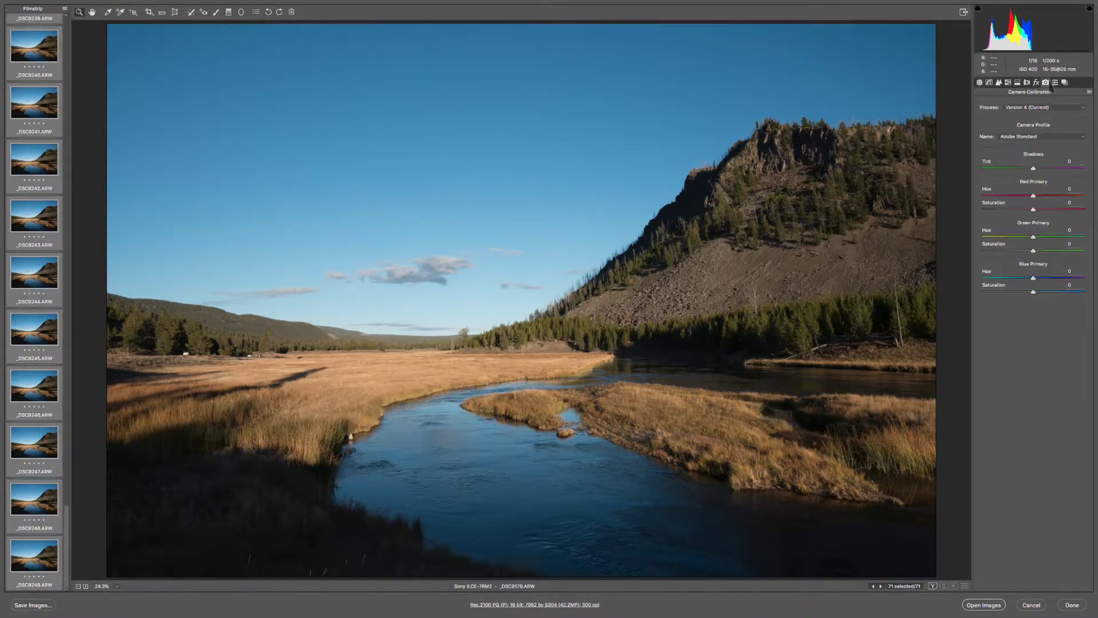
click(1042, 138)
click(1042, 177)
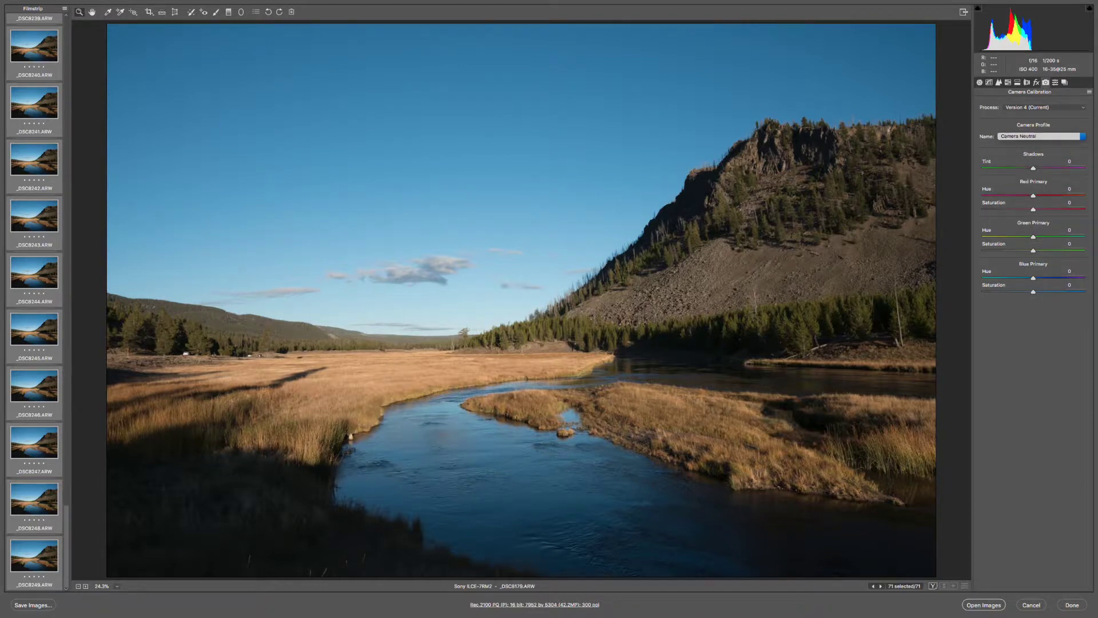
Set the exposure to +0.20 and the shadows to -17 for all selected photos
click(979, 83)
scroll(41, 106, up, 8)
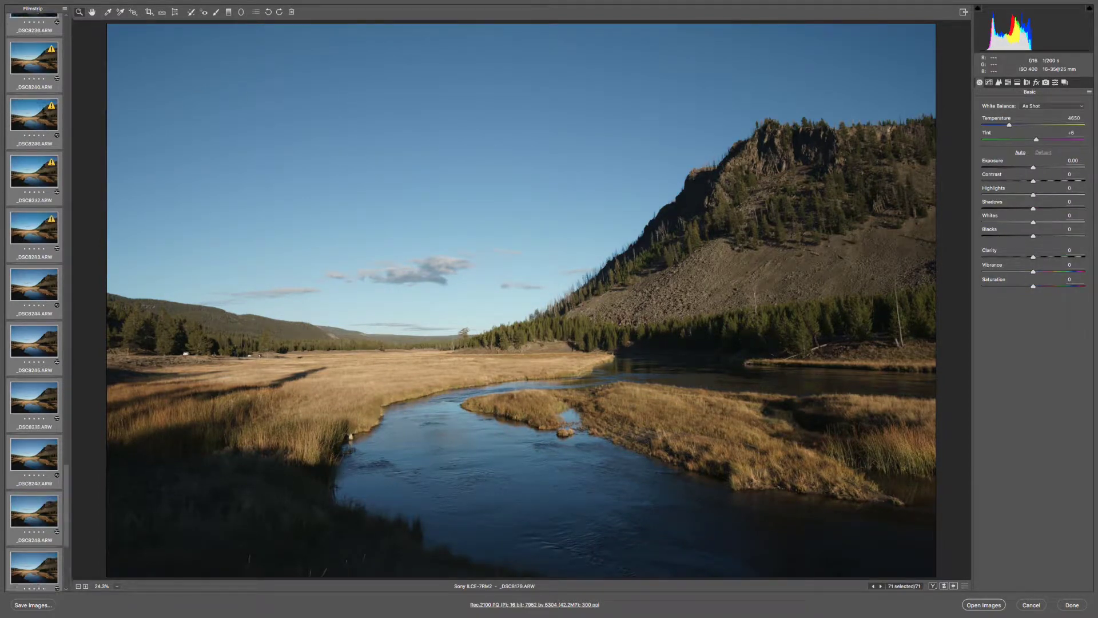
scroll(41, 105, up, 15)
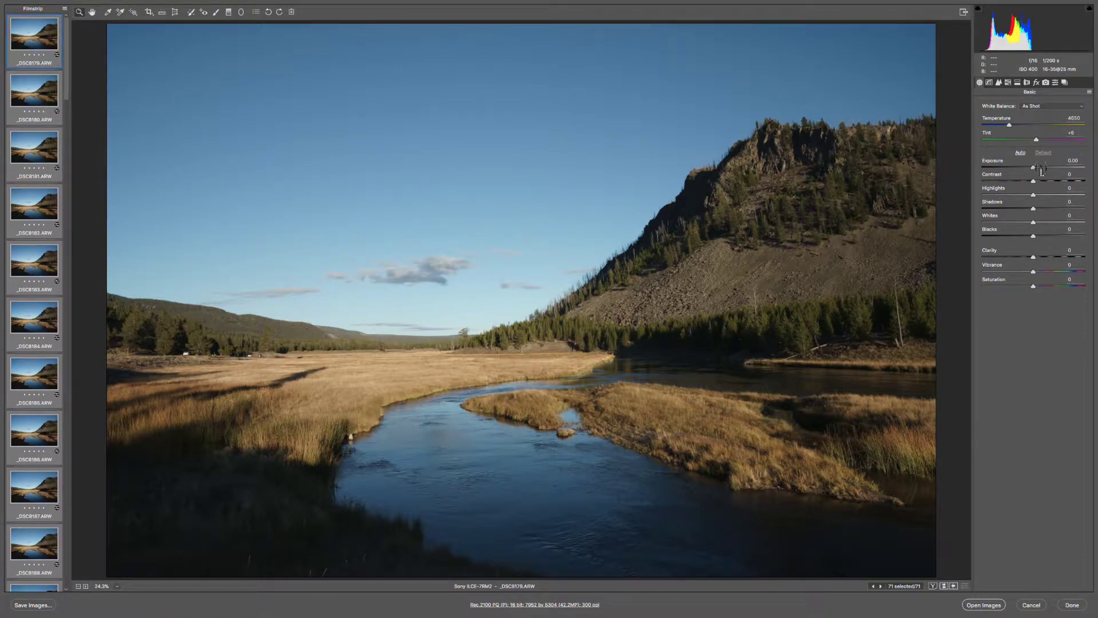
drag(1033, 170, 1037, 172)
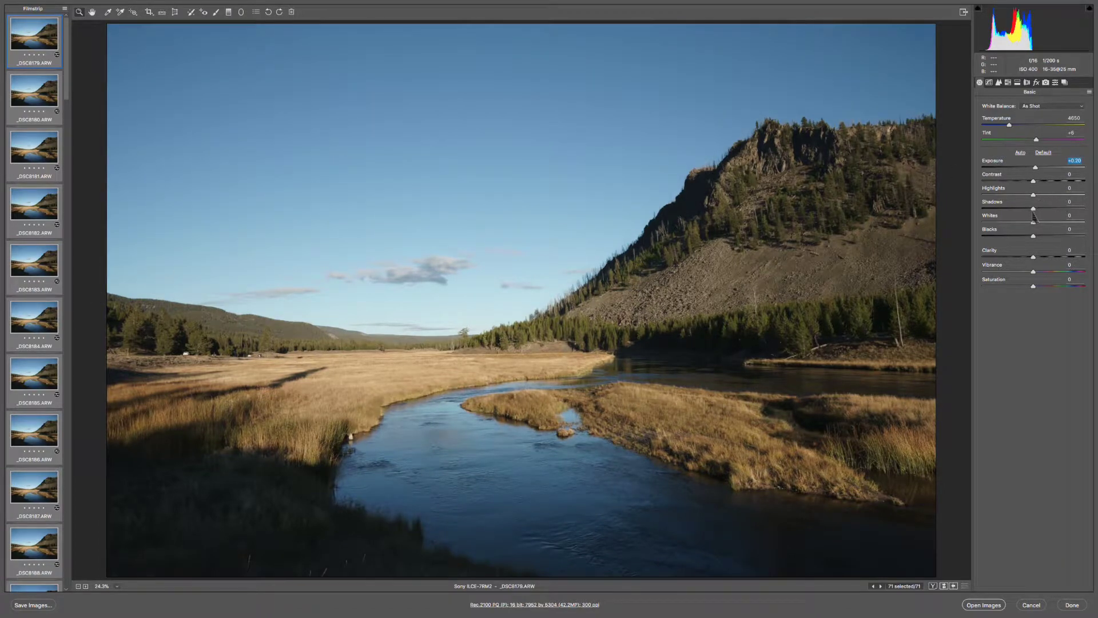
drag(1033, 209, 1025, 210)
Set the vibrance to +34 and warm the white balance temperature to 5050 for all selected photos
drag(1033, 276, 1051, 277)
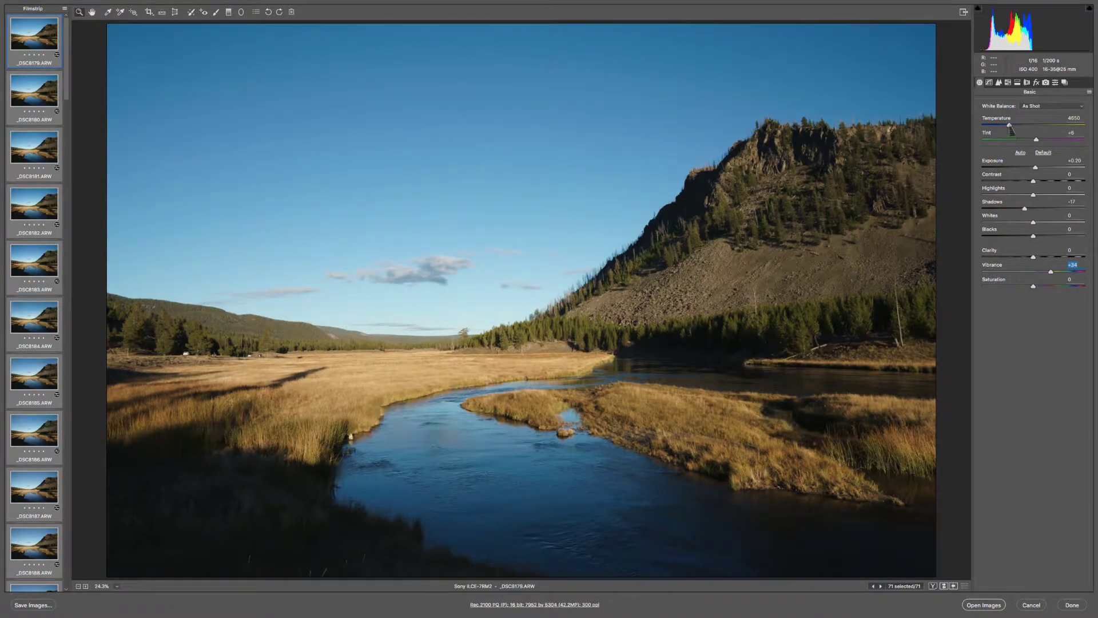
drag(1009, 129, 1010, 129)
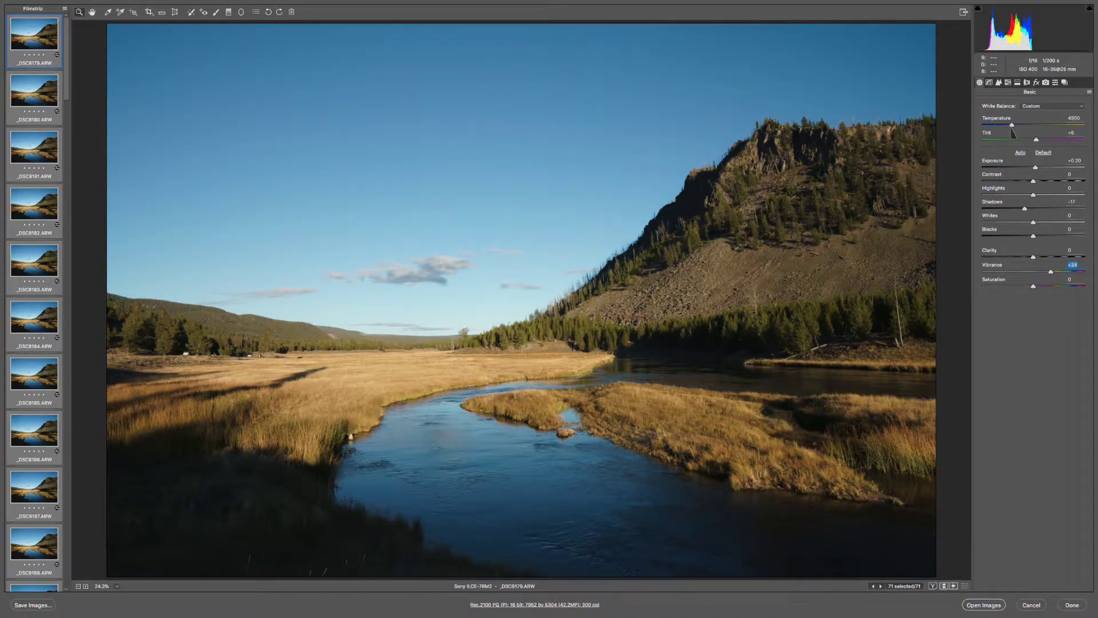
drag(1012, 129, 1013, 130)
click(1013, 127)
Check the adjustments on the mid-sequence frame _DSC8216.ARW and on the last frame, _DSC8249.ARW
scroll(46, 549, down, 15)
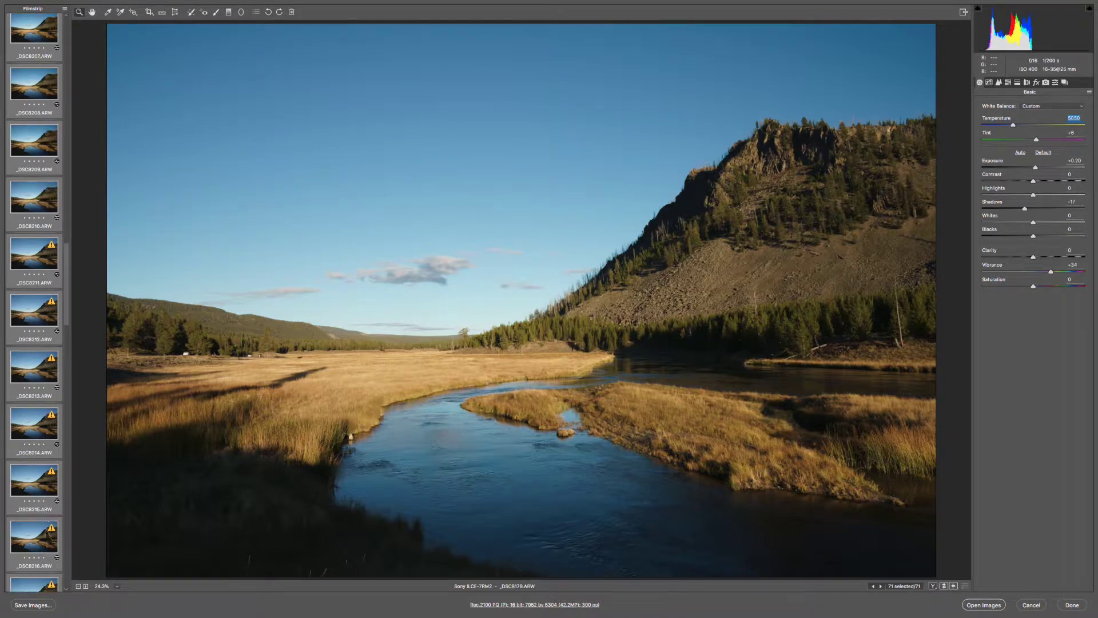
click(33, 541)
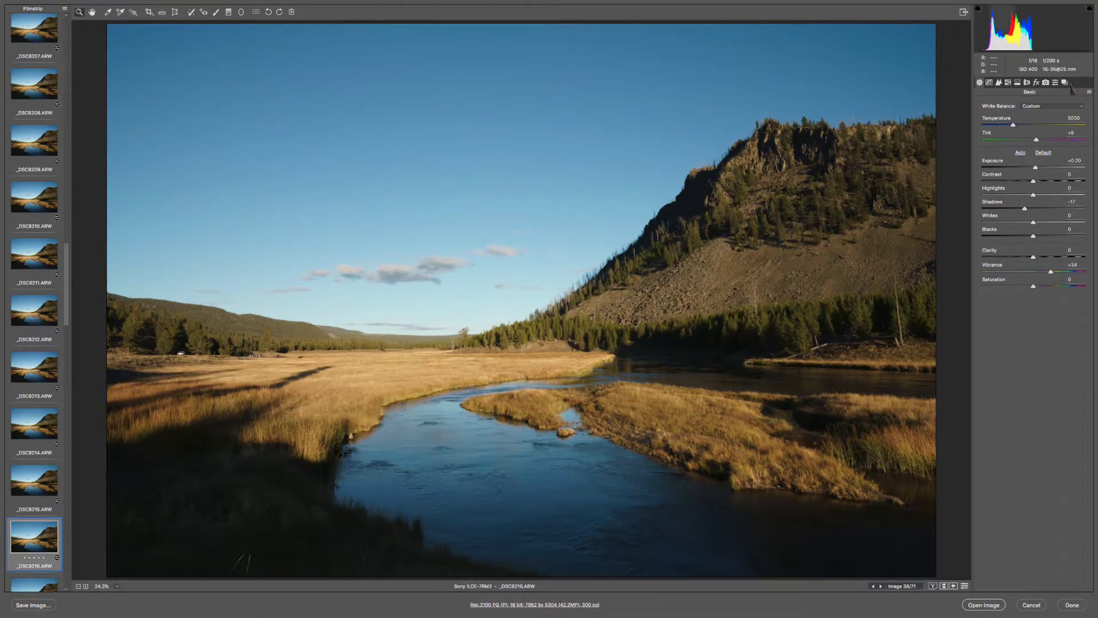
scroll(49, 482, down, 5)
scroll(49, 482, down, 9)
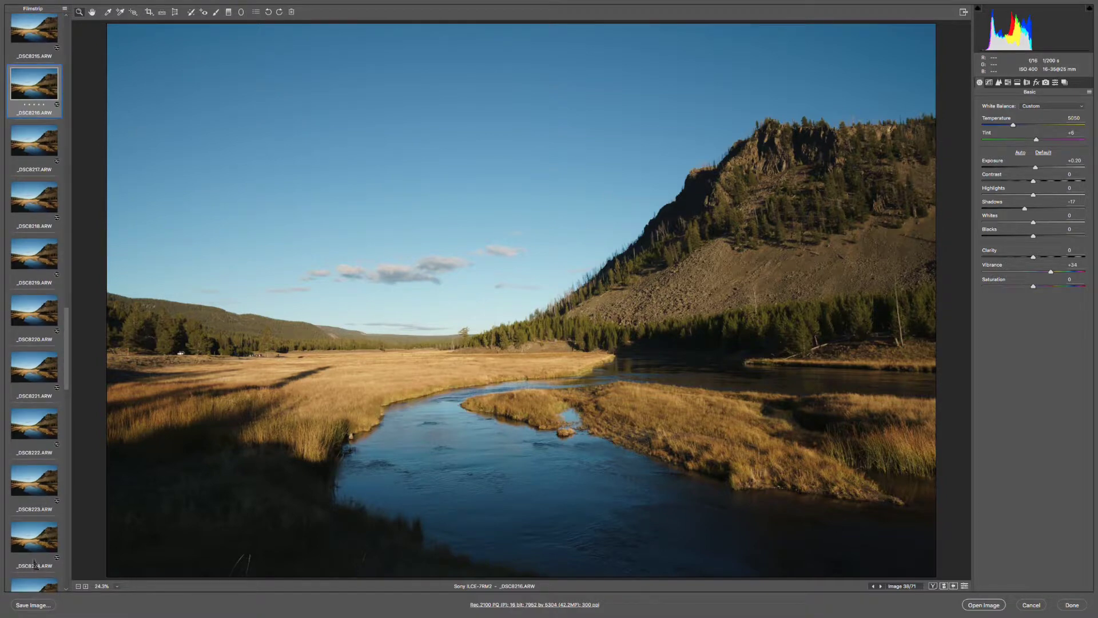
scroll(44, 579, down, 7)
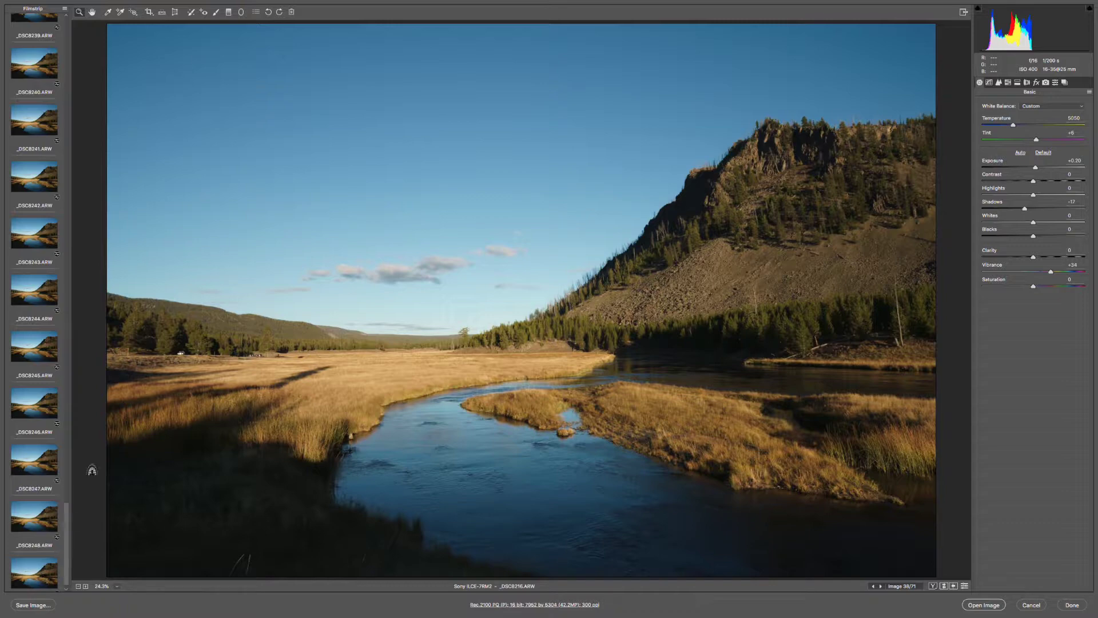
click(34, 572)
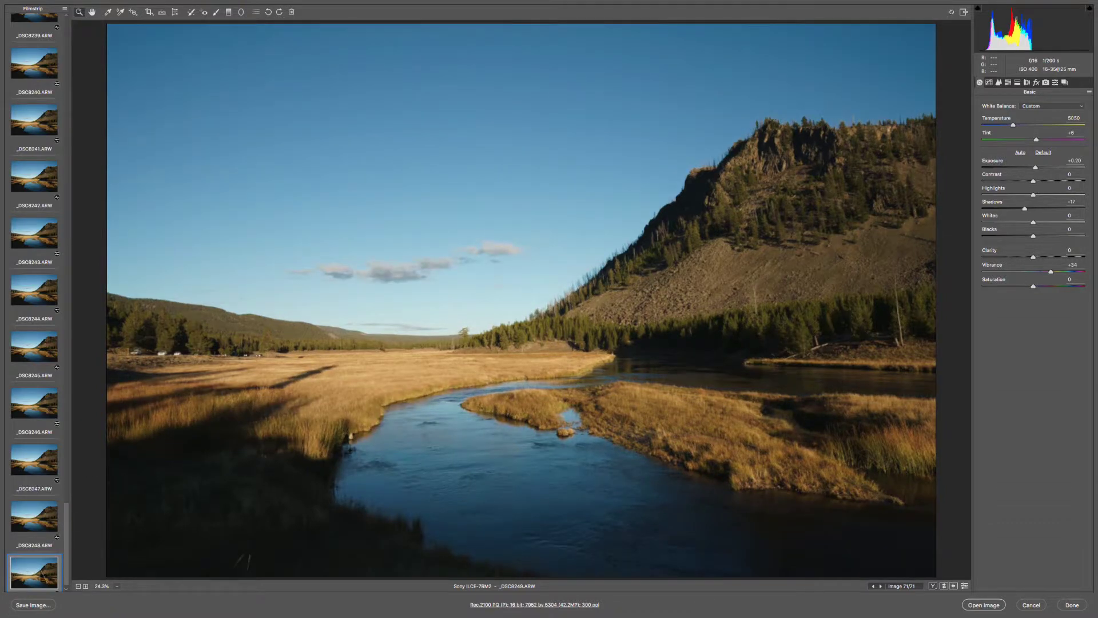
Save all the photos as uncompressed 16-bit Rec.2100 PQ TIFFs in the Yellowstone_Timelapse-TIFFs folder
key(super+a)
click(50, 606)
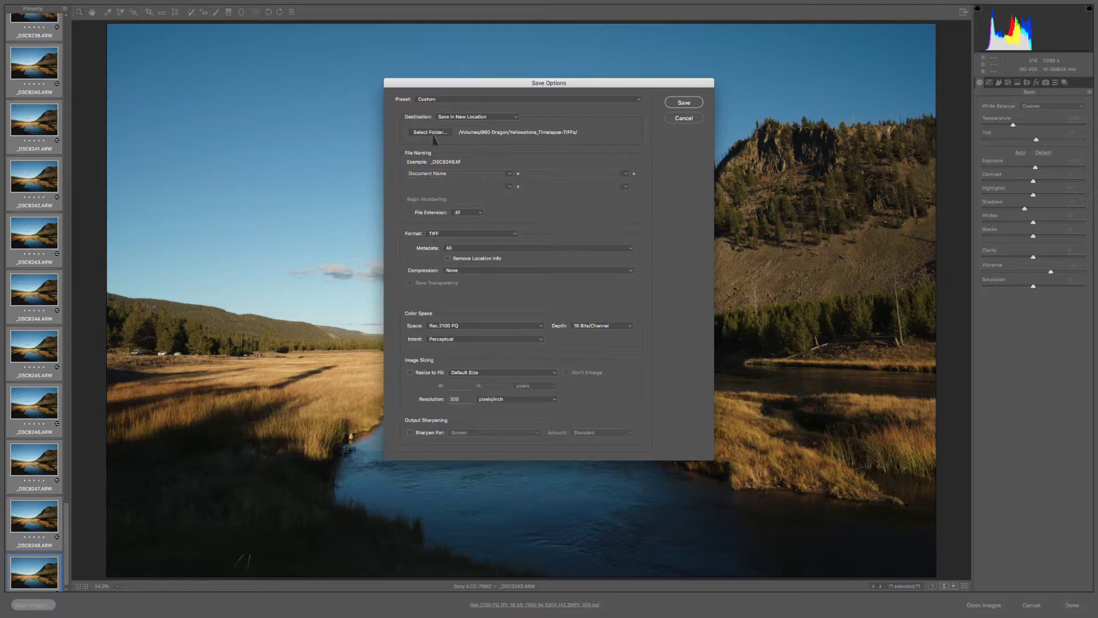
click(435, 136)
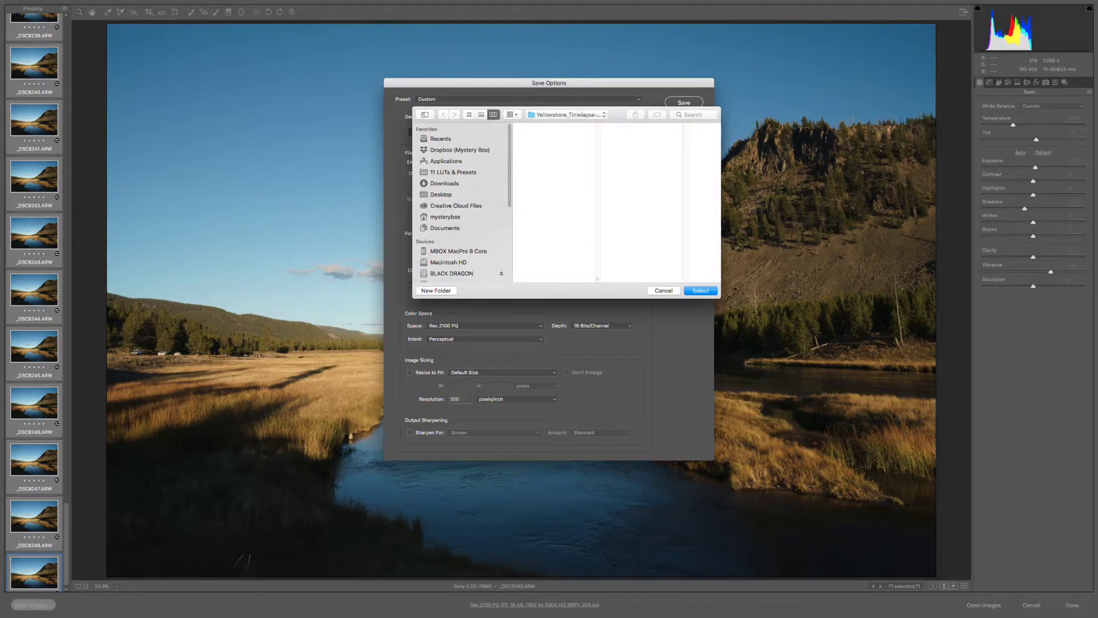
click(701, 290)
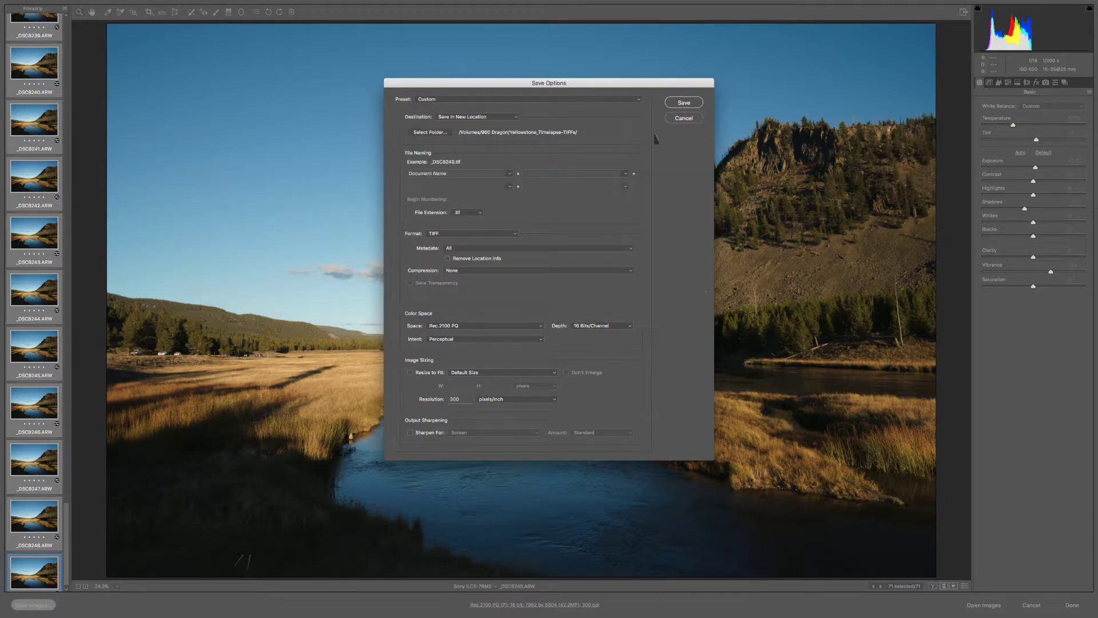
click(689, 104)
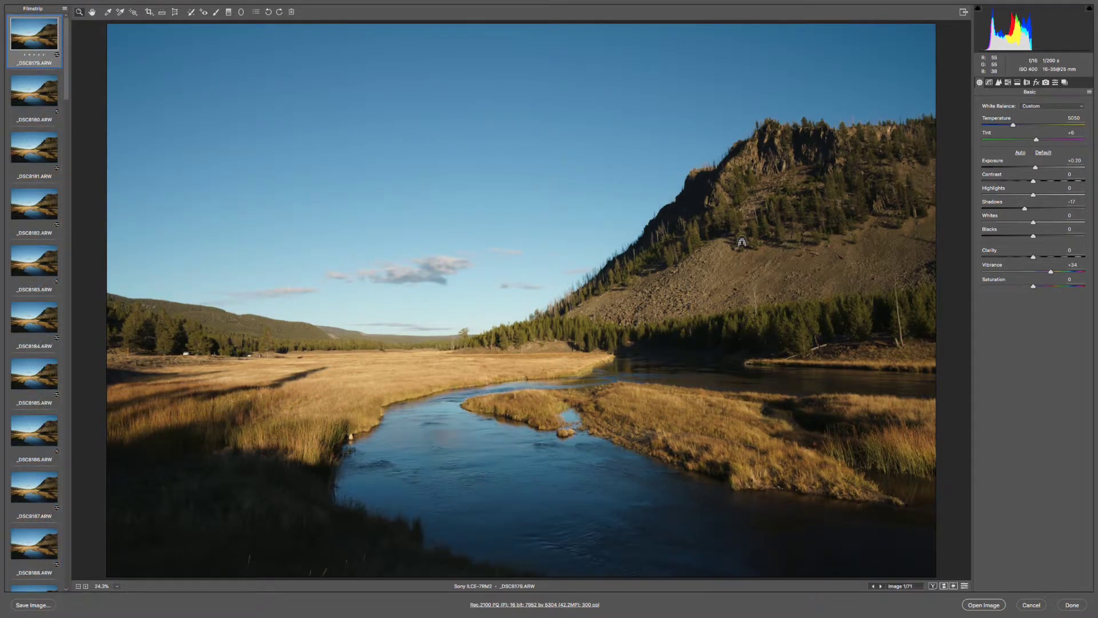
Finish the Camera Raw session, switch to DaVinci Resolve and add the _DSC[8179-8249].tif sequence from Yellowstone_Timelapse-TIFFs to the Master bin
click(1072, 604)
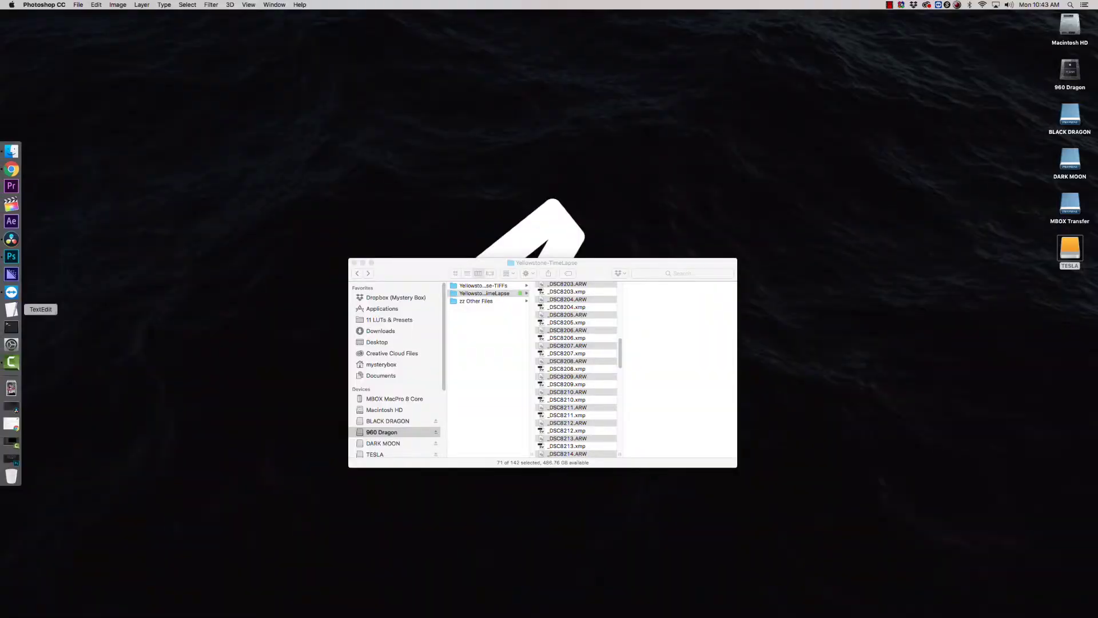
click(10, 239)
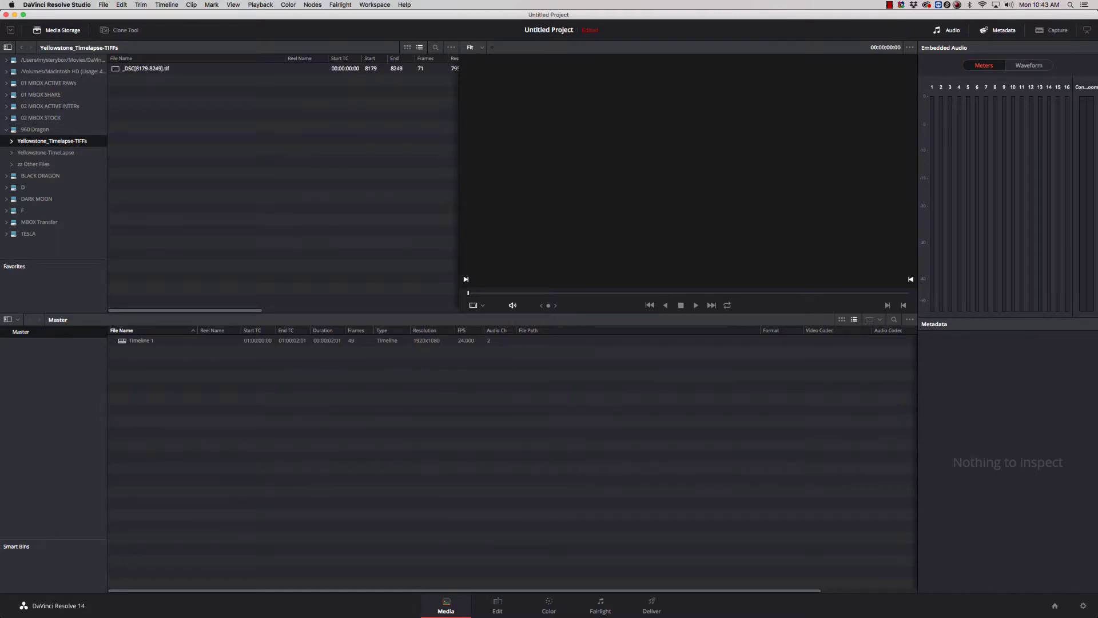
drag(146, 69, 242, 412)
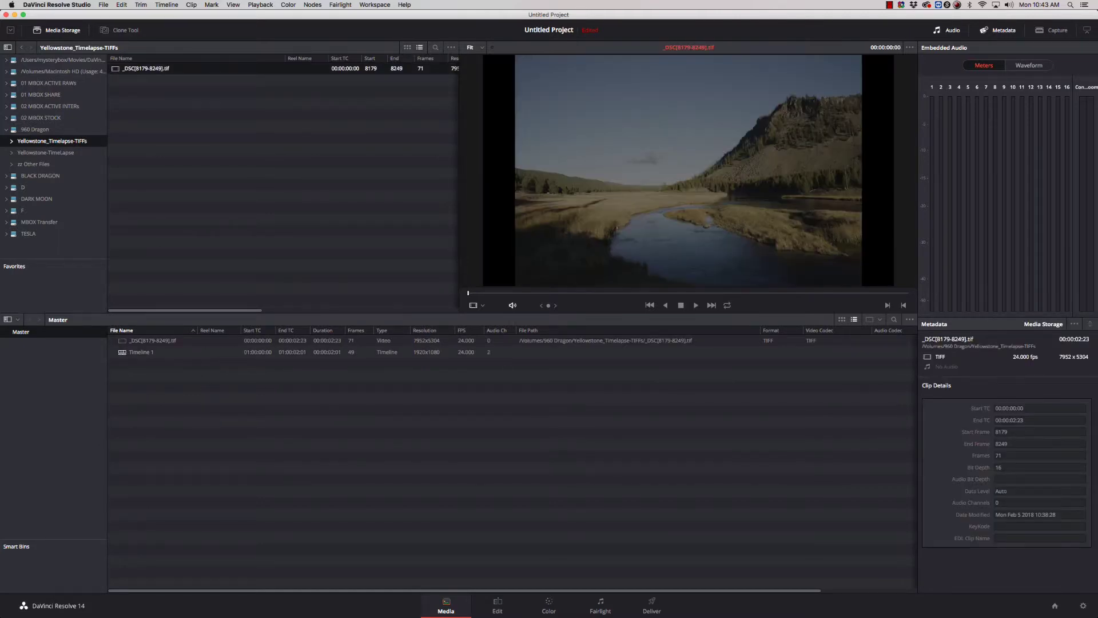
Place the _DSC[8179-8249].tif sequence on the Video 1 track of Timeline 1, starting at 01:00:01:00
click(497, 605)
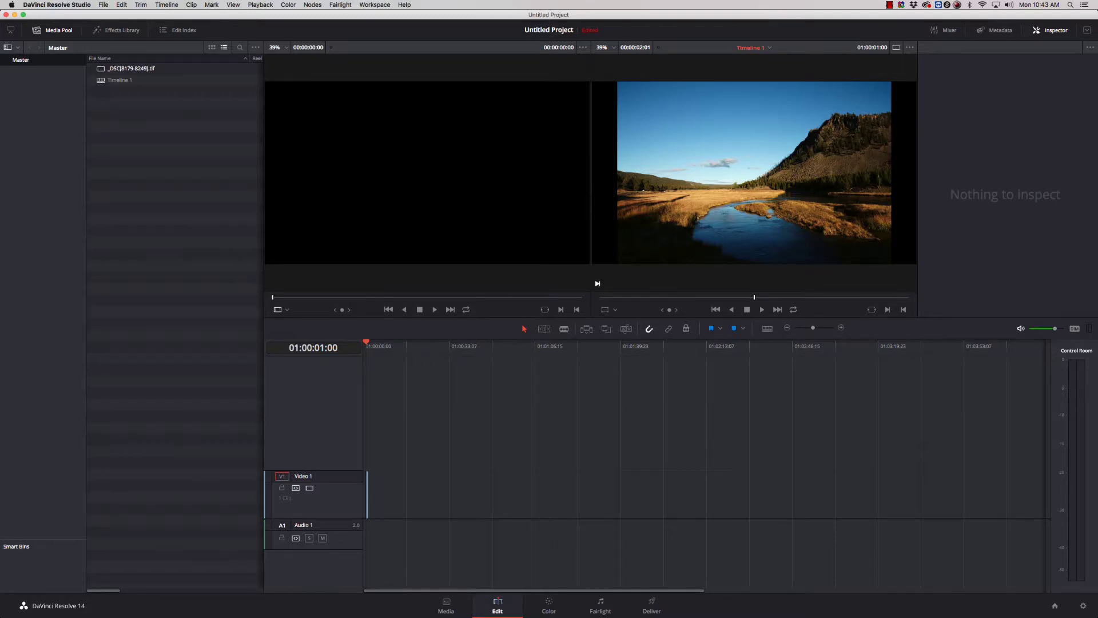
drag(130, 68, 400, 480)
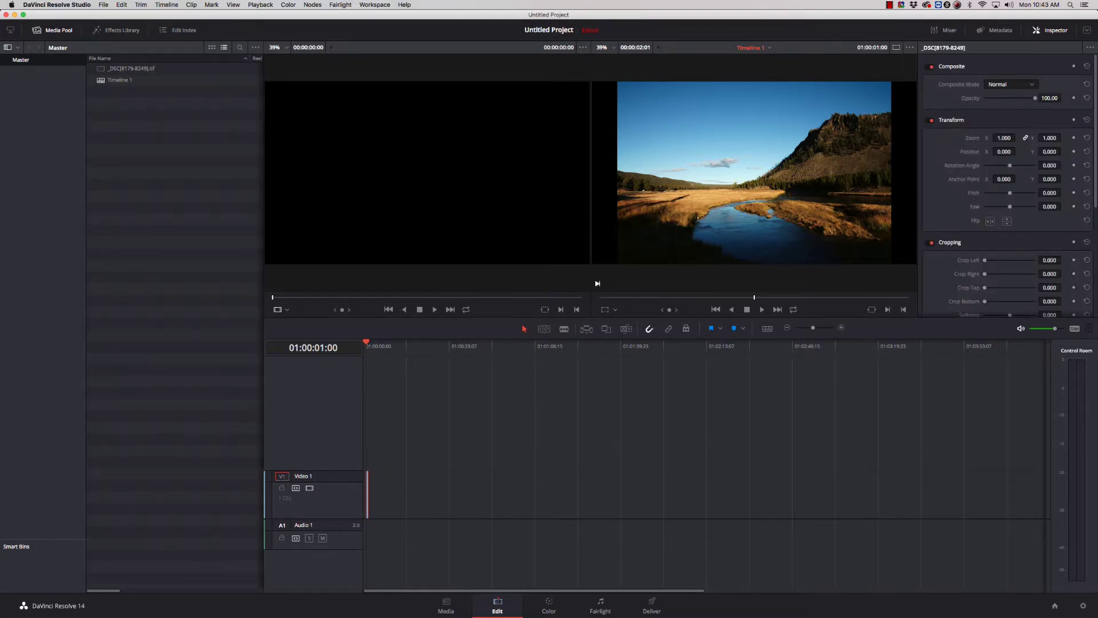
key(super+equal)
key(super+equal)
key(super+equal)
key(super+equal)
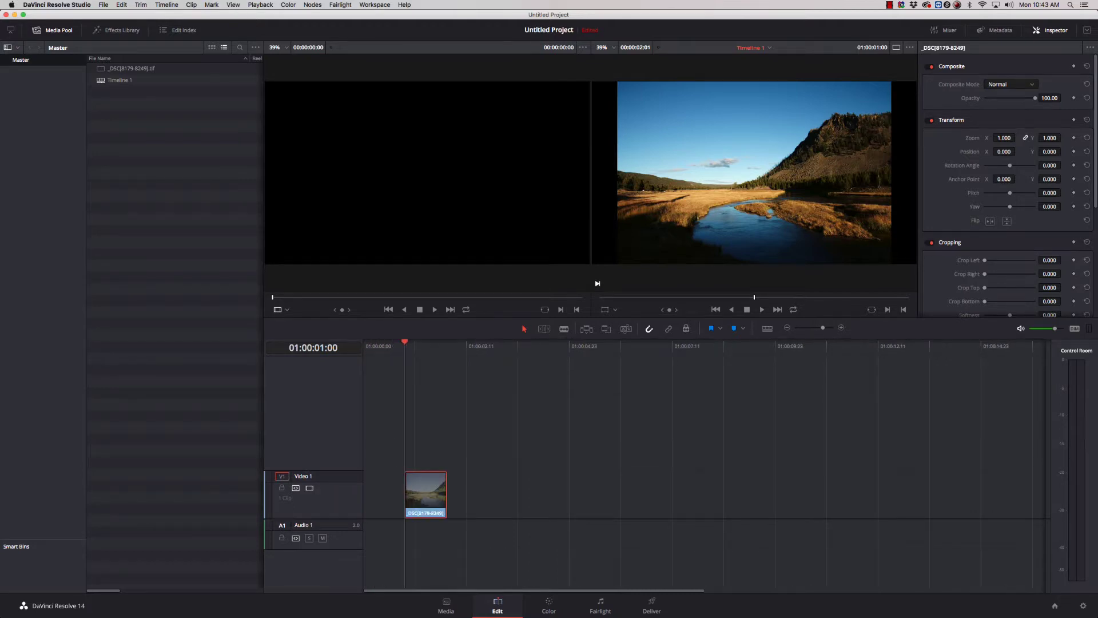
Check which 3D LUTs are assigned to timeline-level grading nodes 01 and 02
key(shift+6)
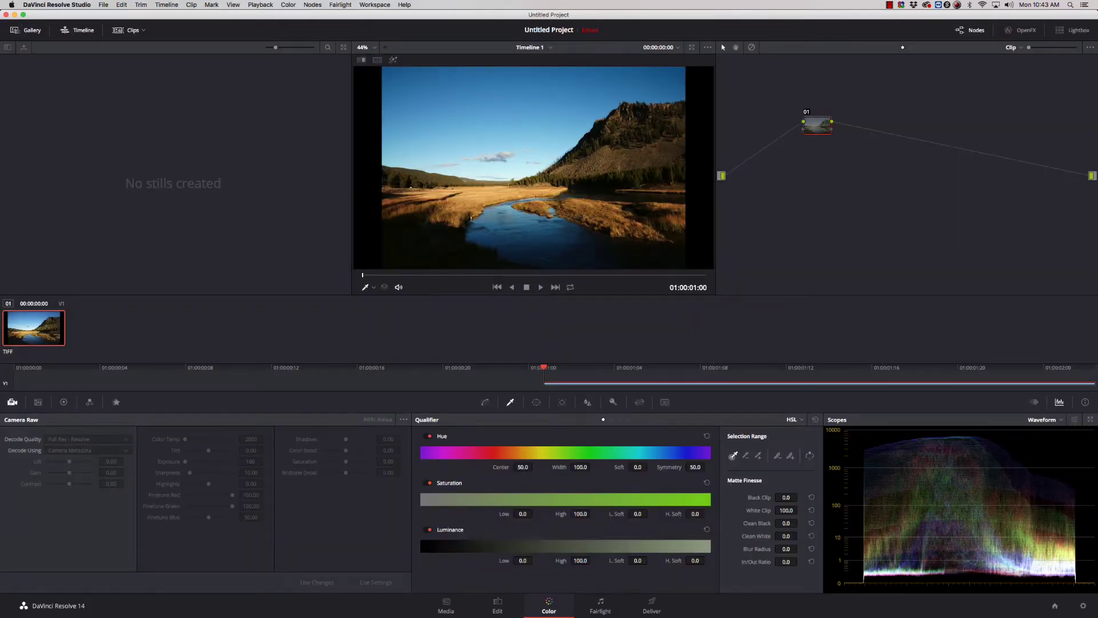
key(shift+grave)
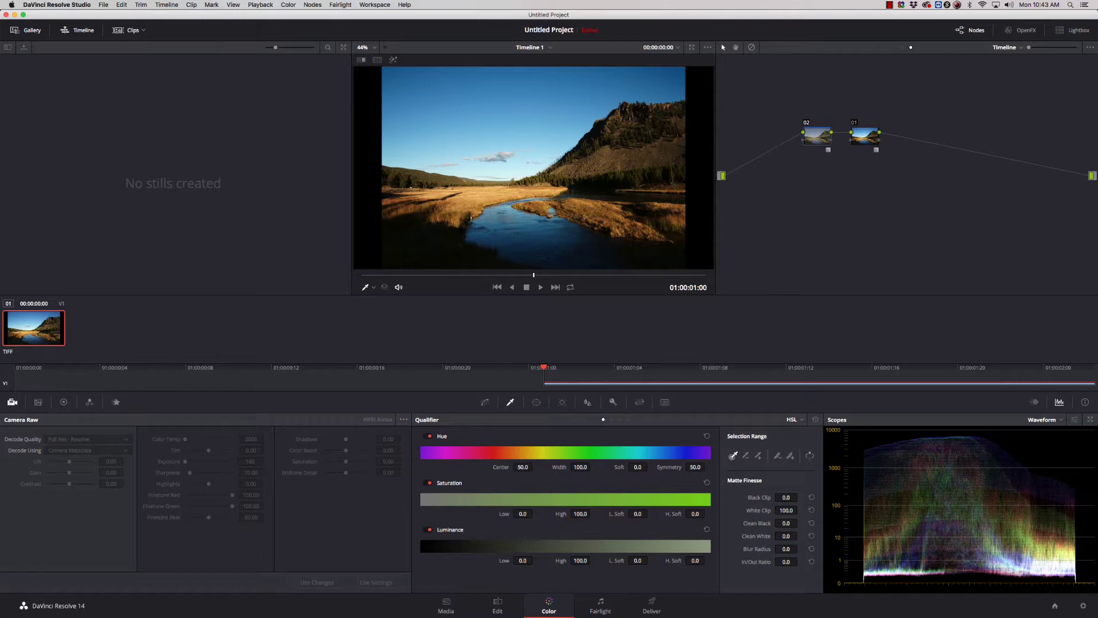
right_click(866, 137)
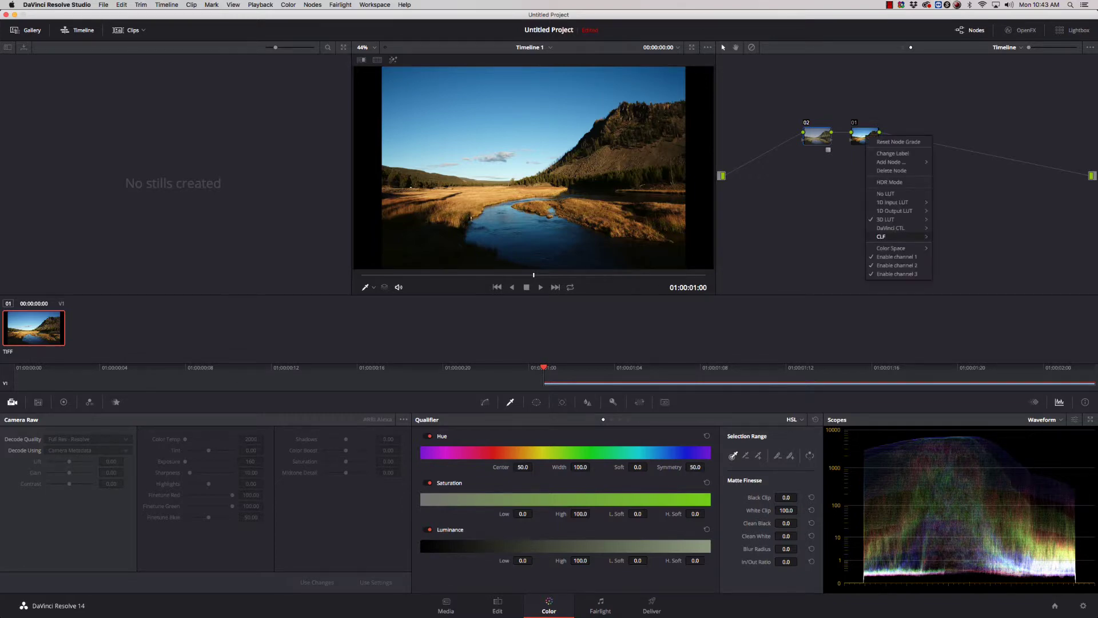
mouse_move(892, 219)
mouse_move(967, 333)
right_click(824, 132)
mouse_move(855, 216)
mouse_move(938, 287)
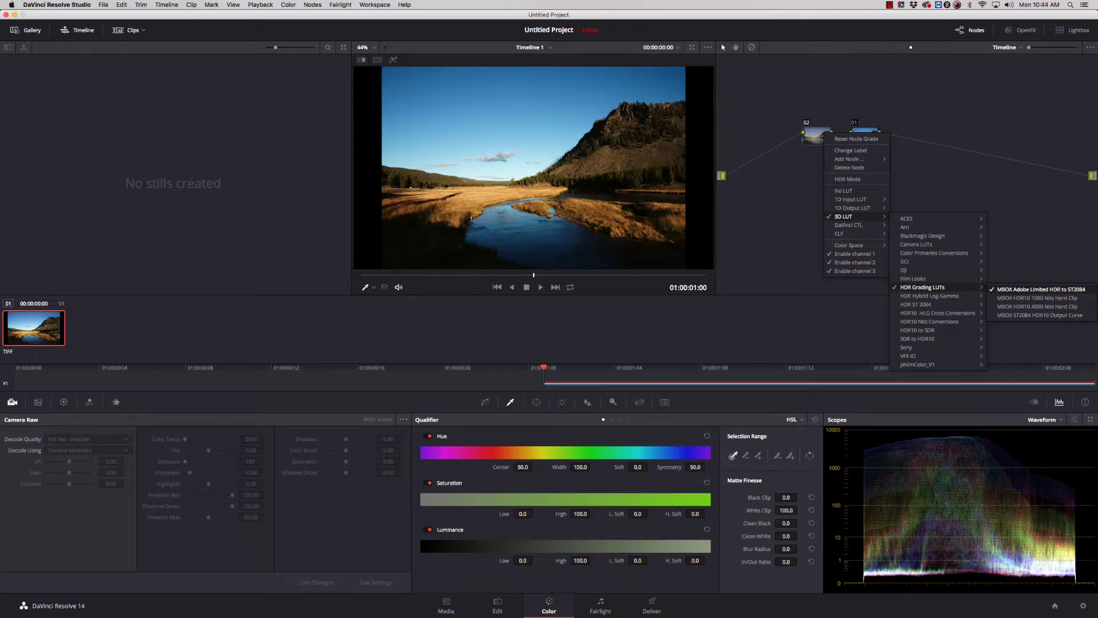
key(Escape)
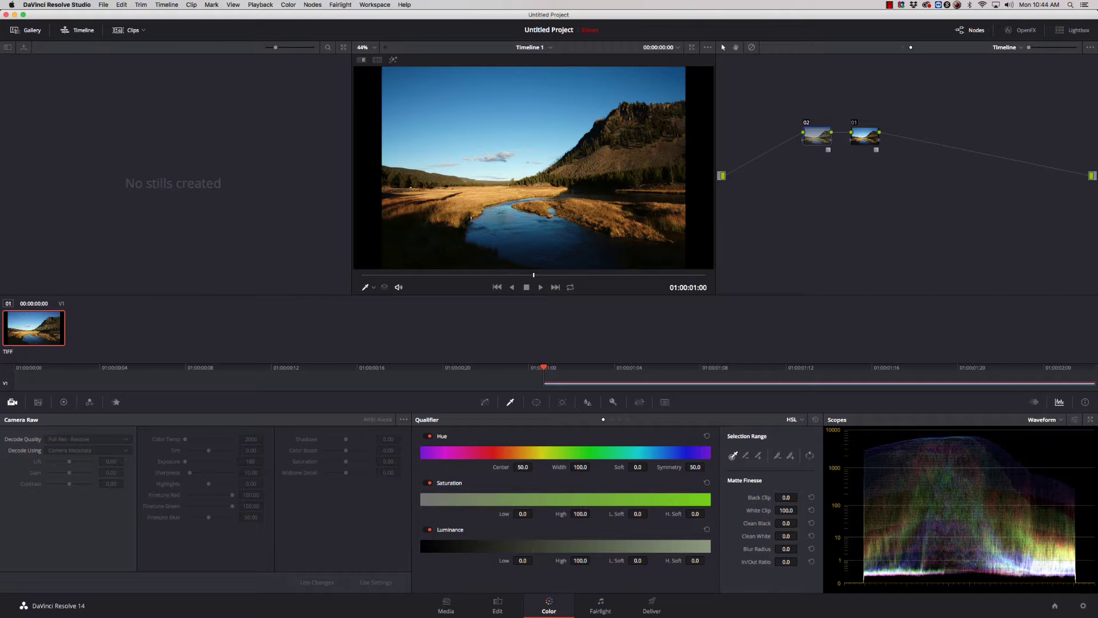
Compare the image and waveform with timeline nodes 02 and 01 disabled, and re-enable both nodes one after the other
key(super+d)
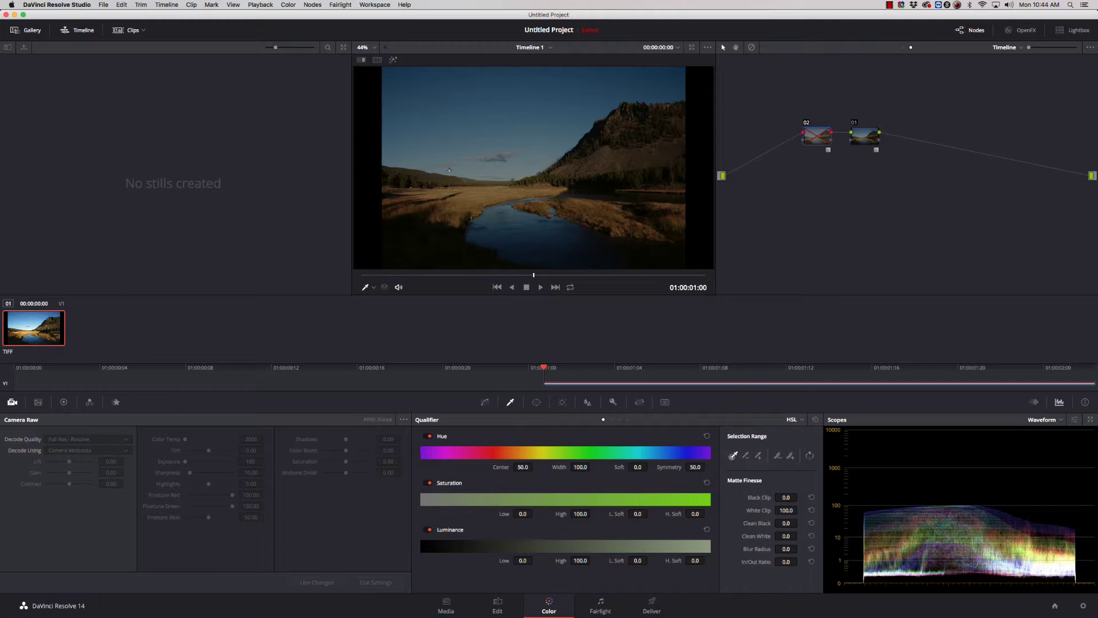
click(865, 136)
key(ctrl+d)
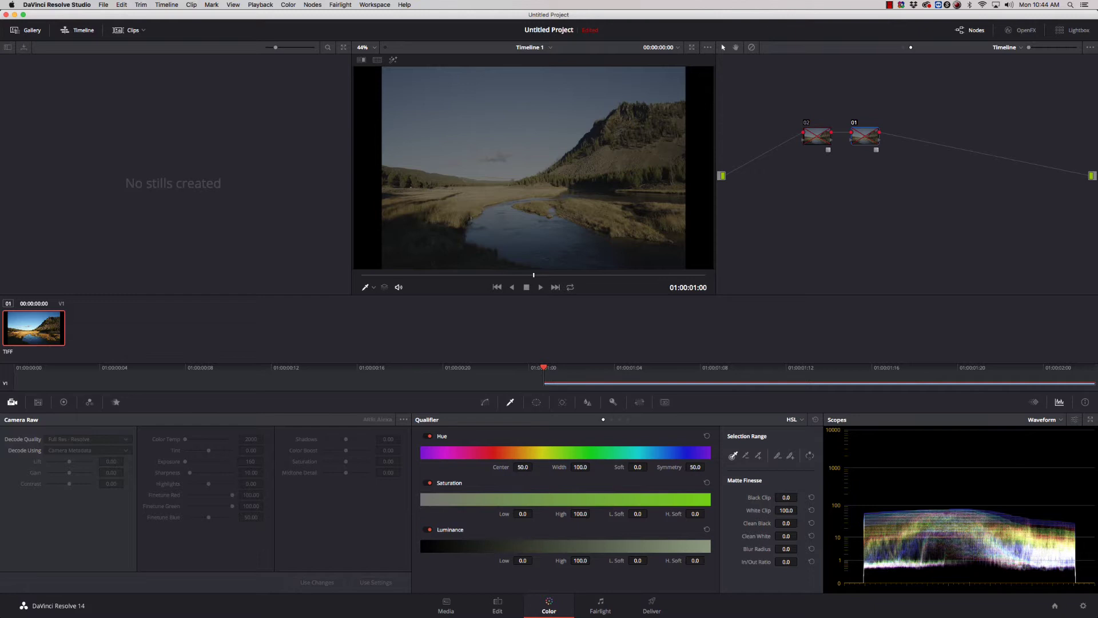
click(817, 136)
key(ctrl+d)
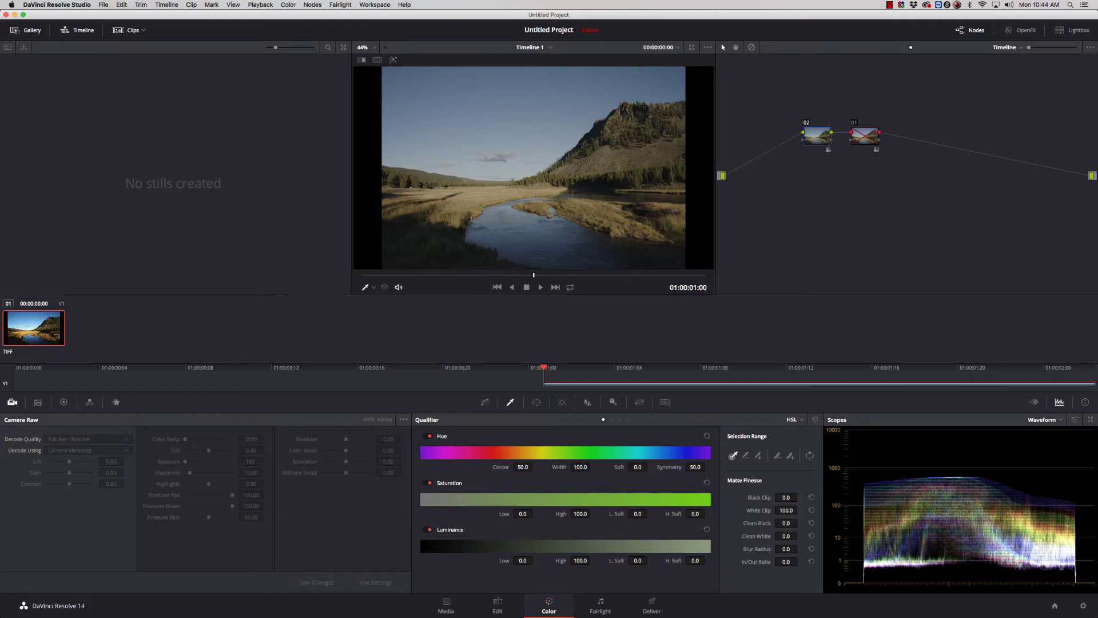
click(865, 136)
key(super+d)
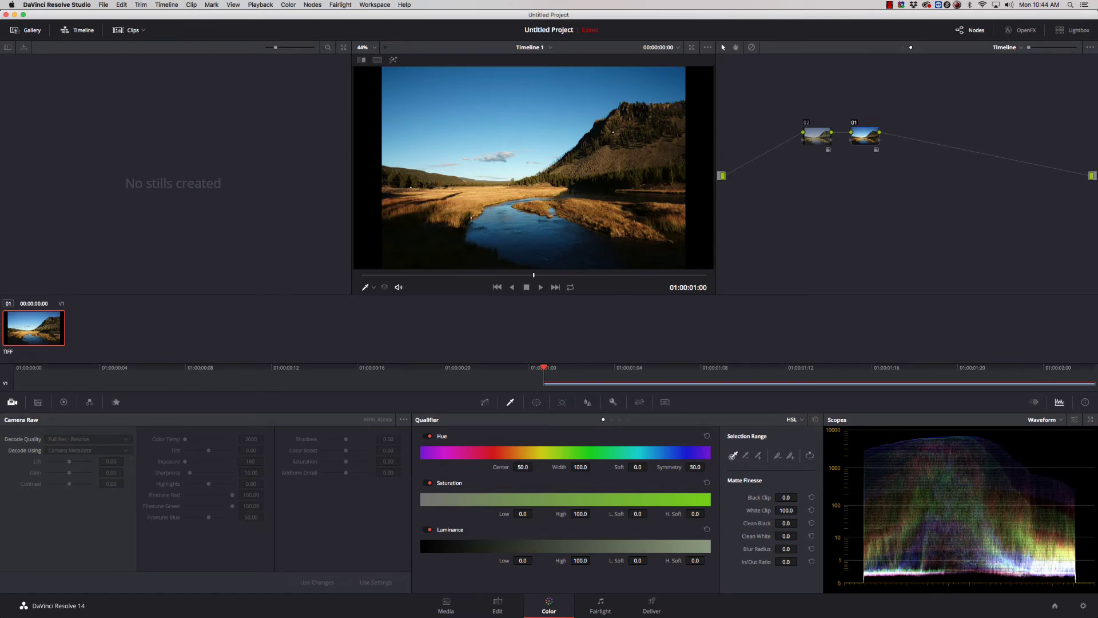
Inspect the river, grass and hillside detail in the graded frame up close, and return to the whole frame
scroll(533, 168, up, 5)
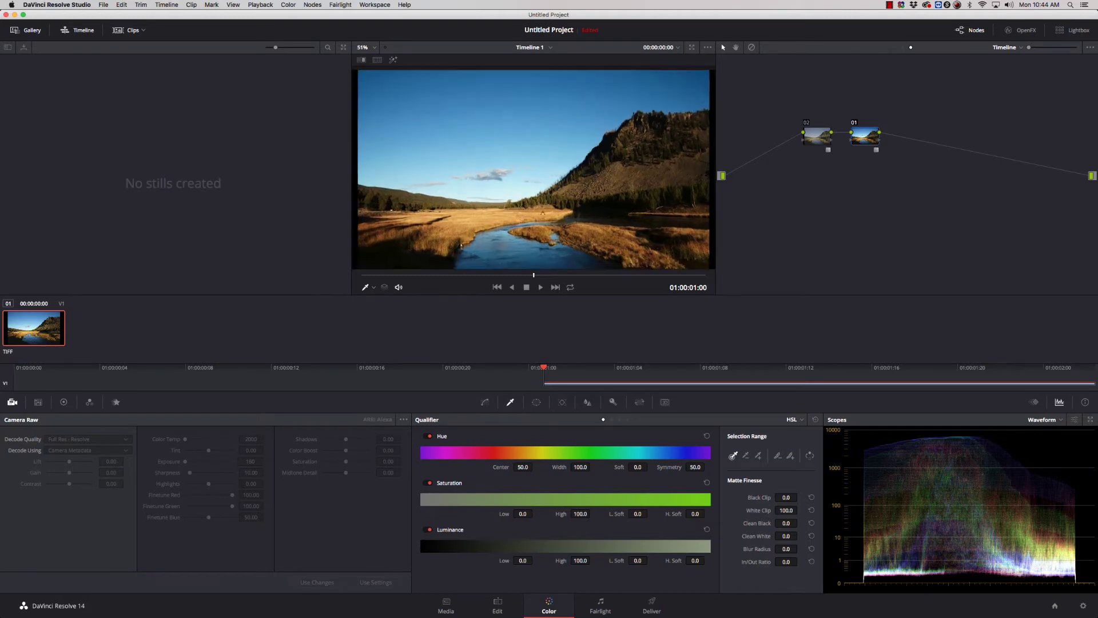
scroll(533, 168, up, 1)
drag(555, 221, 469, 128)
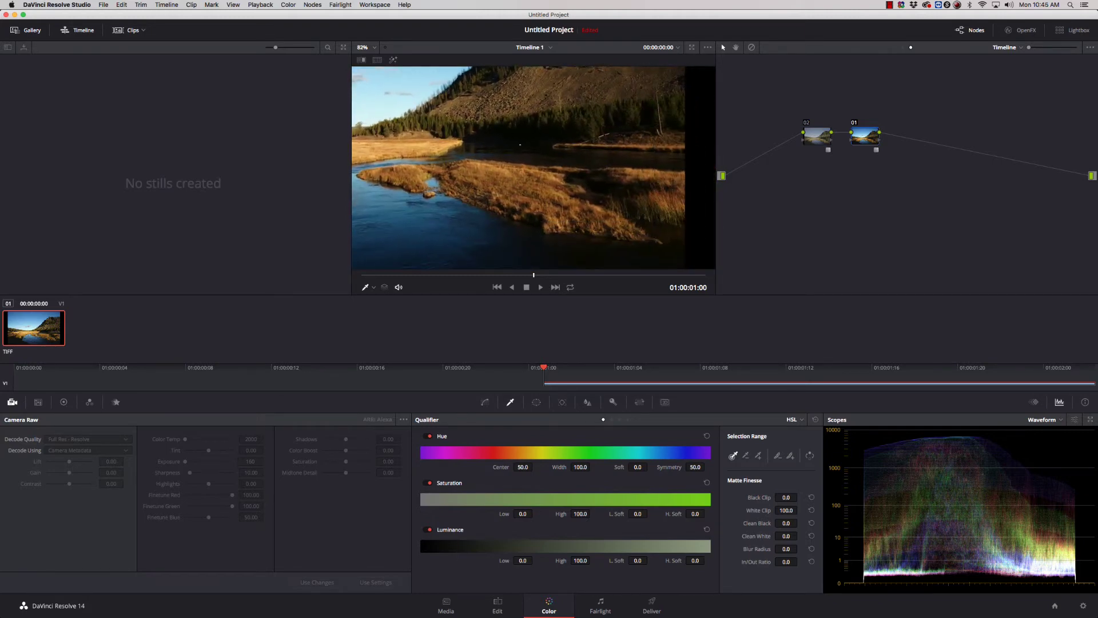
drag(476, 182, 502, 174)
scroll(545, 161, down, 6)
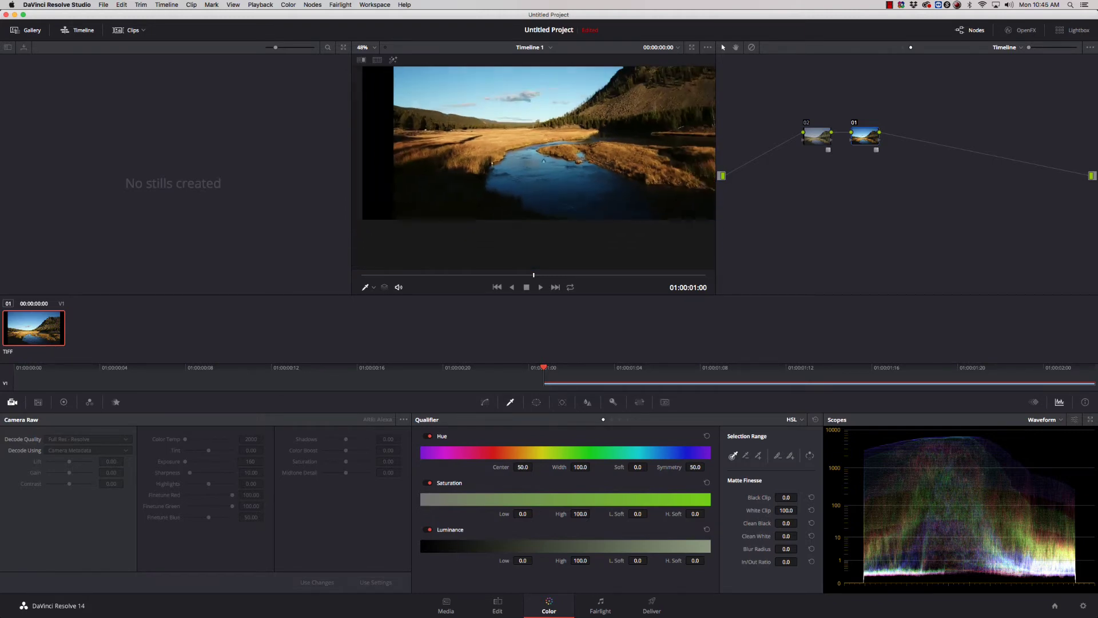
drag(567, 133, 546, 176)
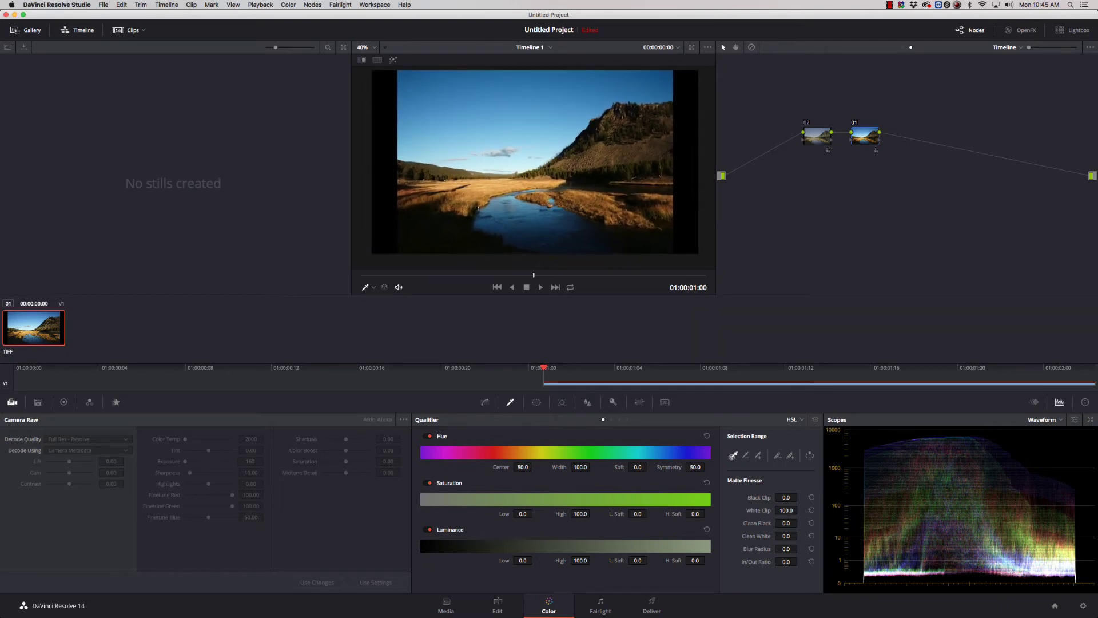
Set up rendering of individual clips with the in point at 01:00:01:00, using Apple ProRes 4444 at source resolution
key(shift+8)
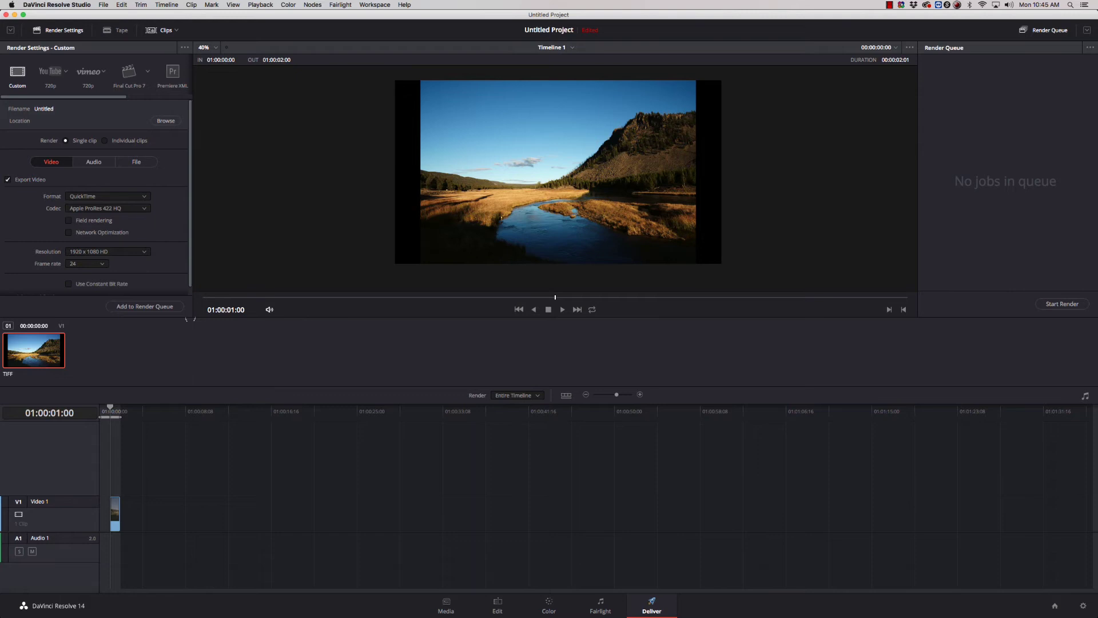
key(i)
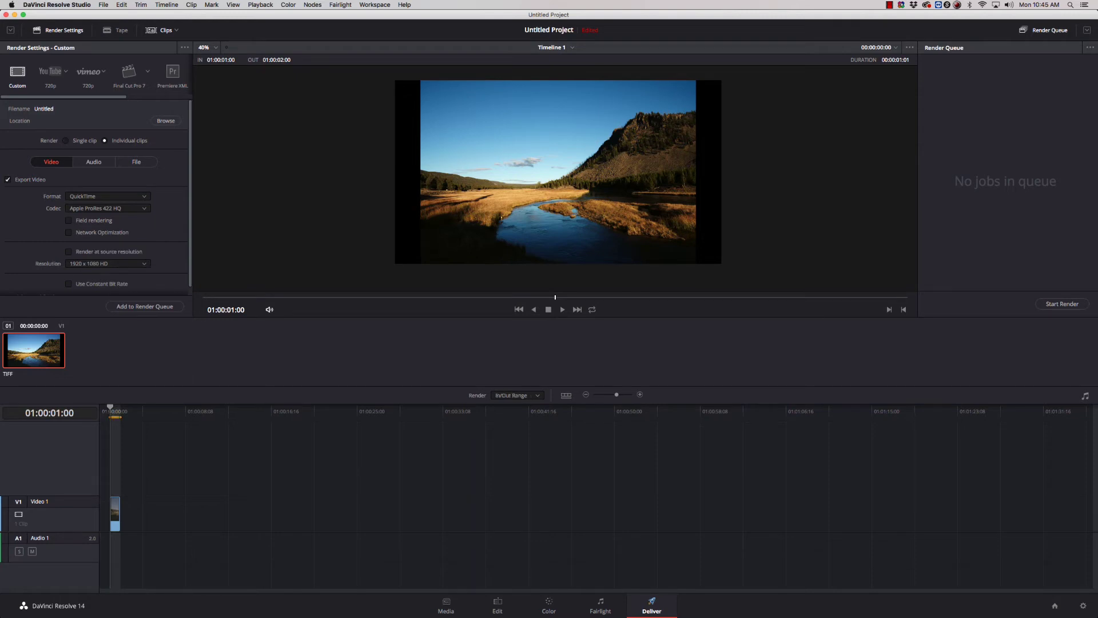
click(108, 208)
click(107, 258)
click(68, 252)
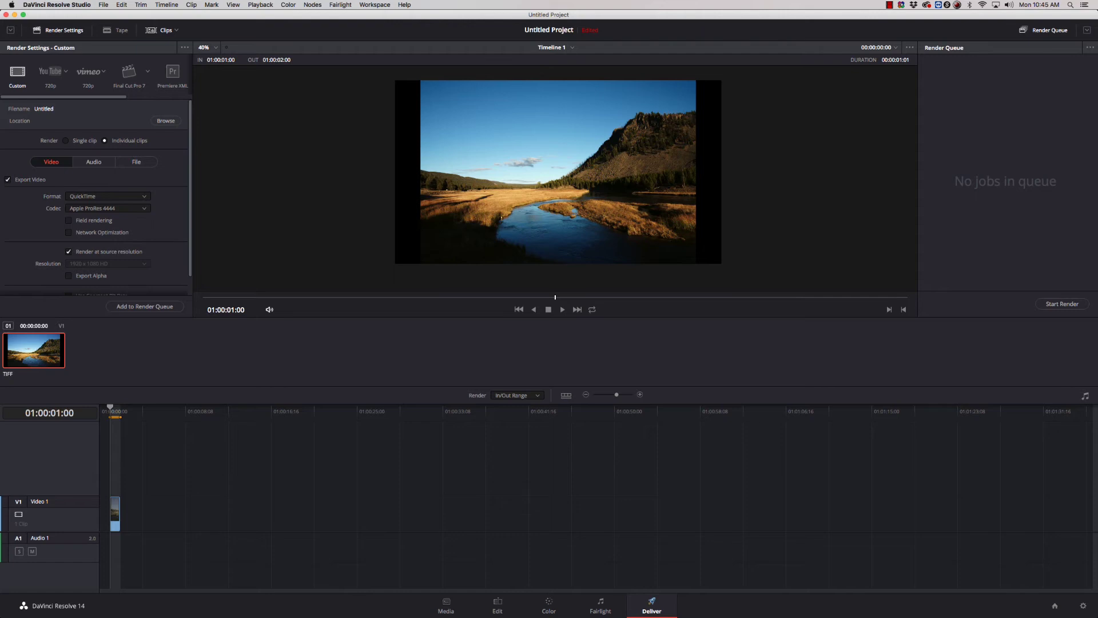